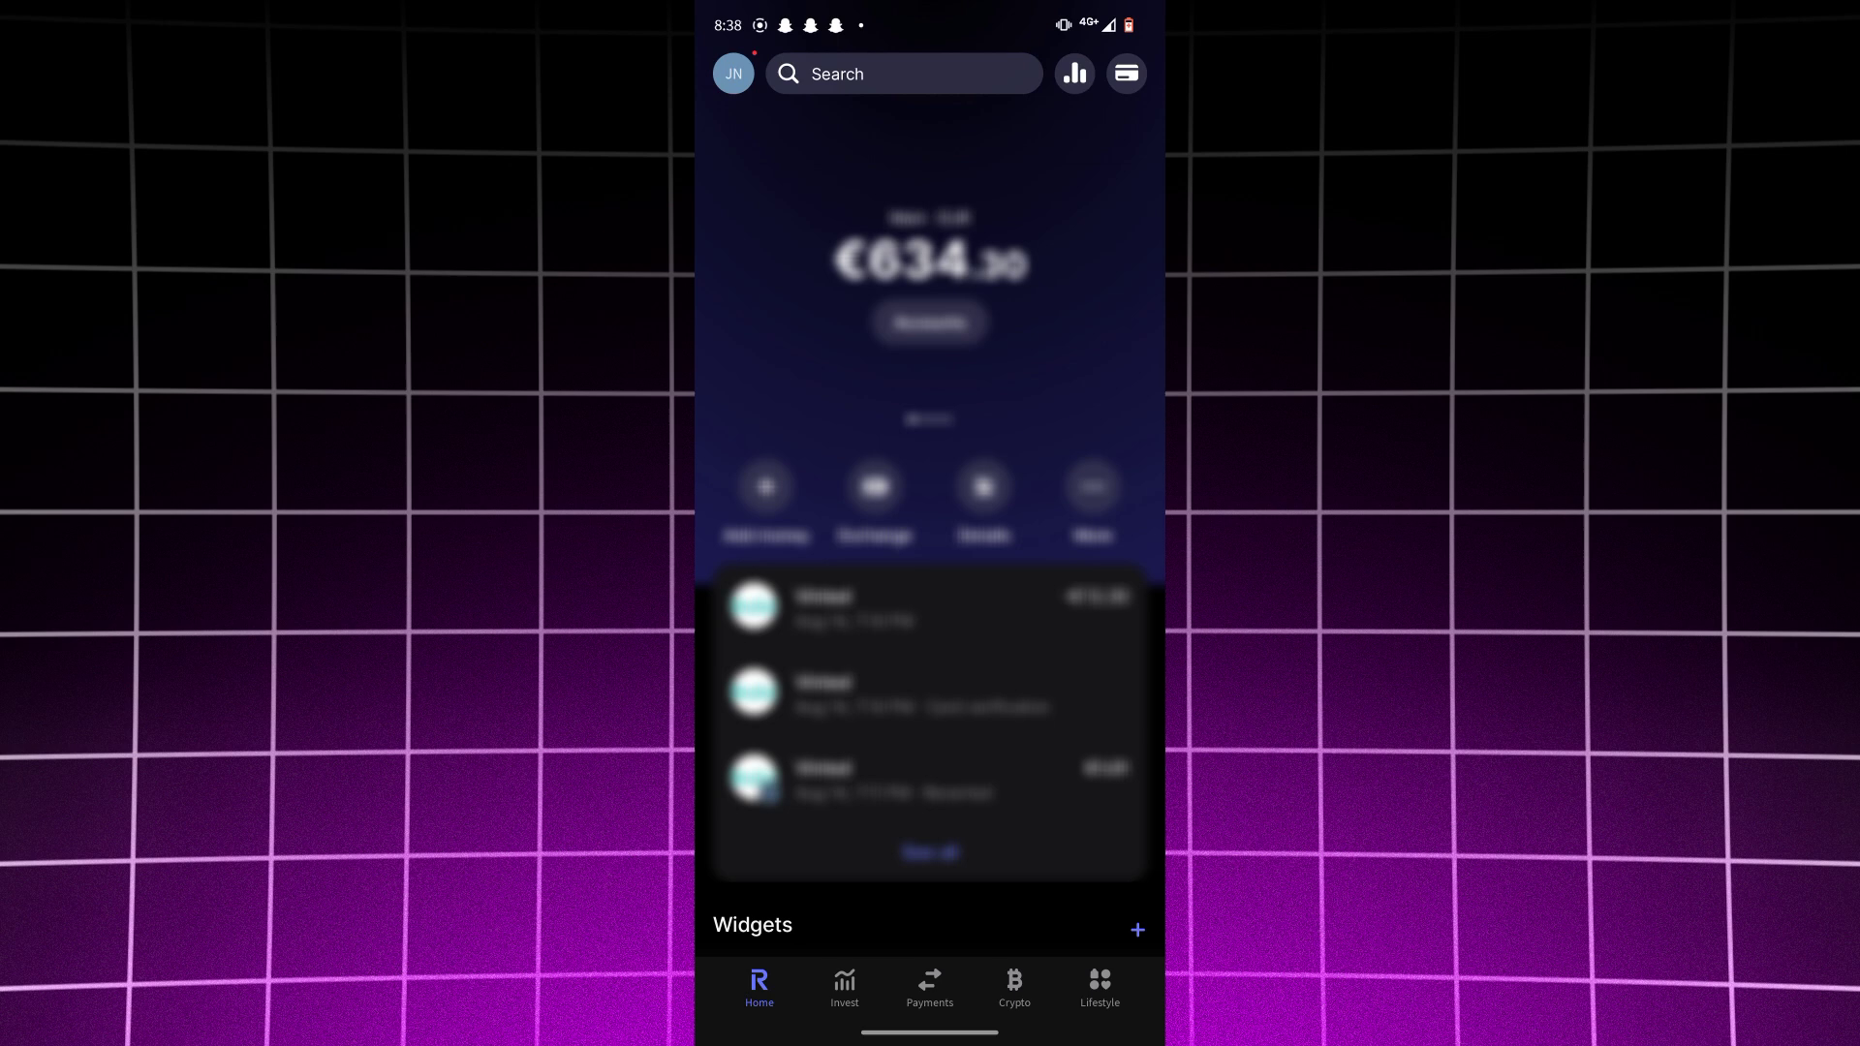
scroll(931, 581, down, 1)
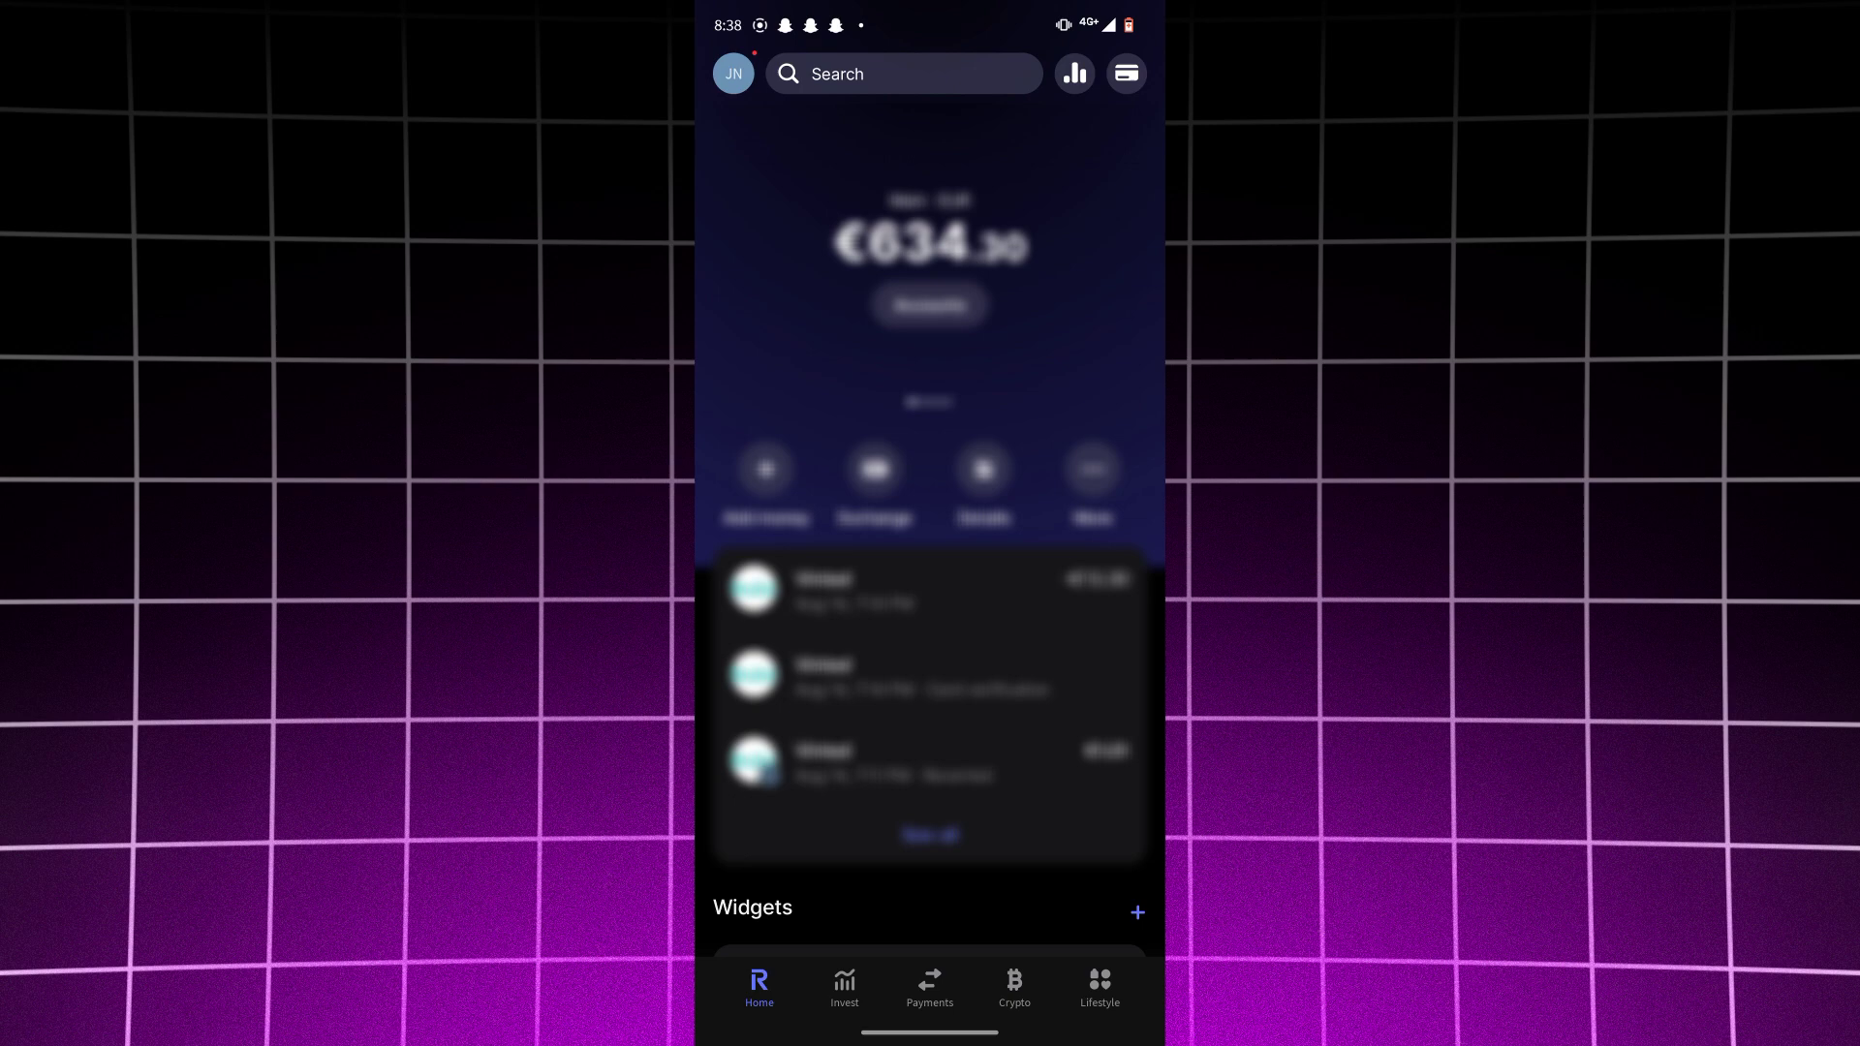
- Open the Crypto tab's Discover view, swipe through the Learn cards, and scroll back up
click(1015, 987)
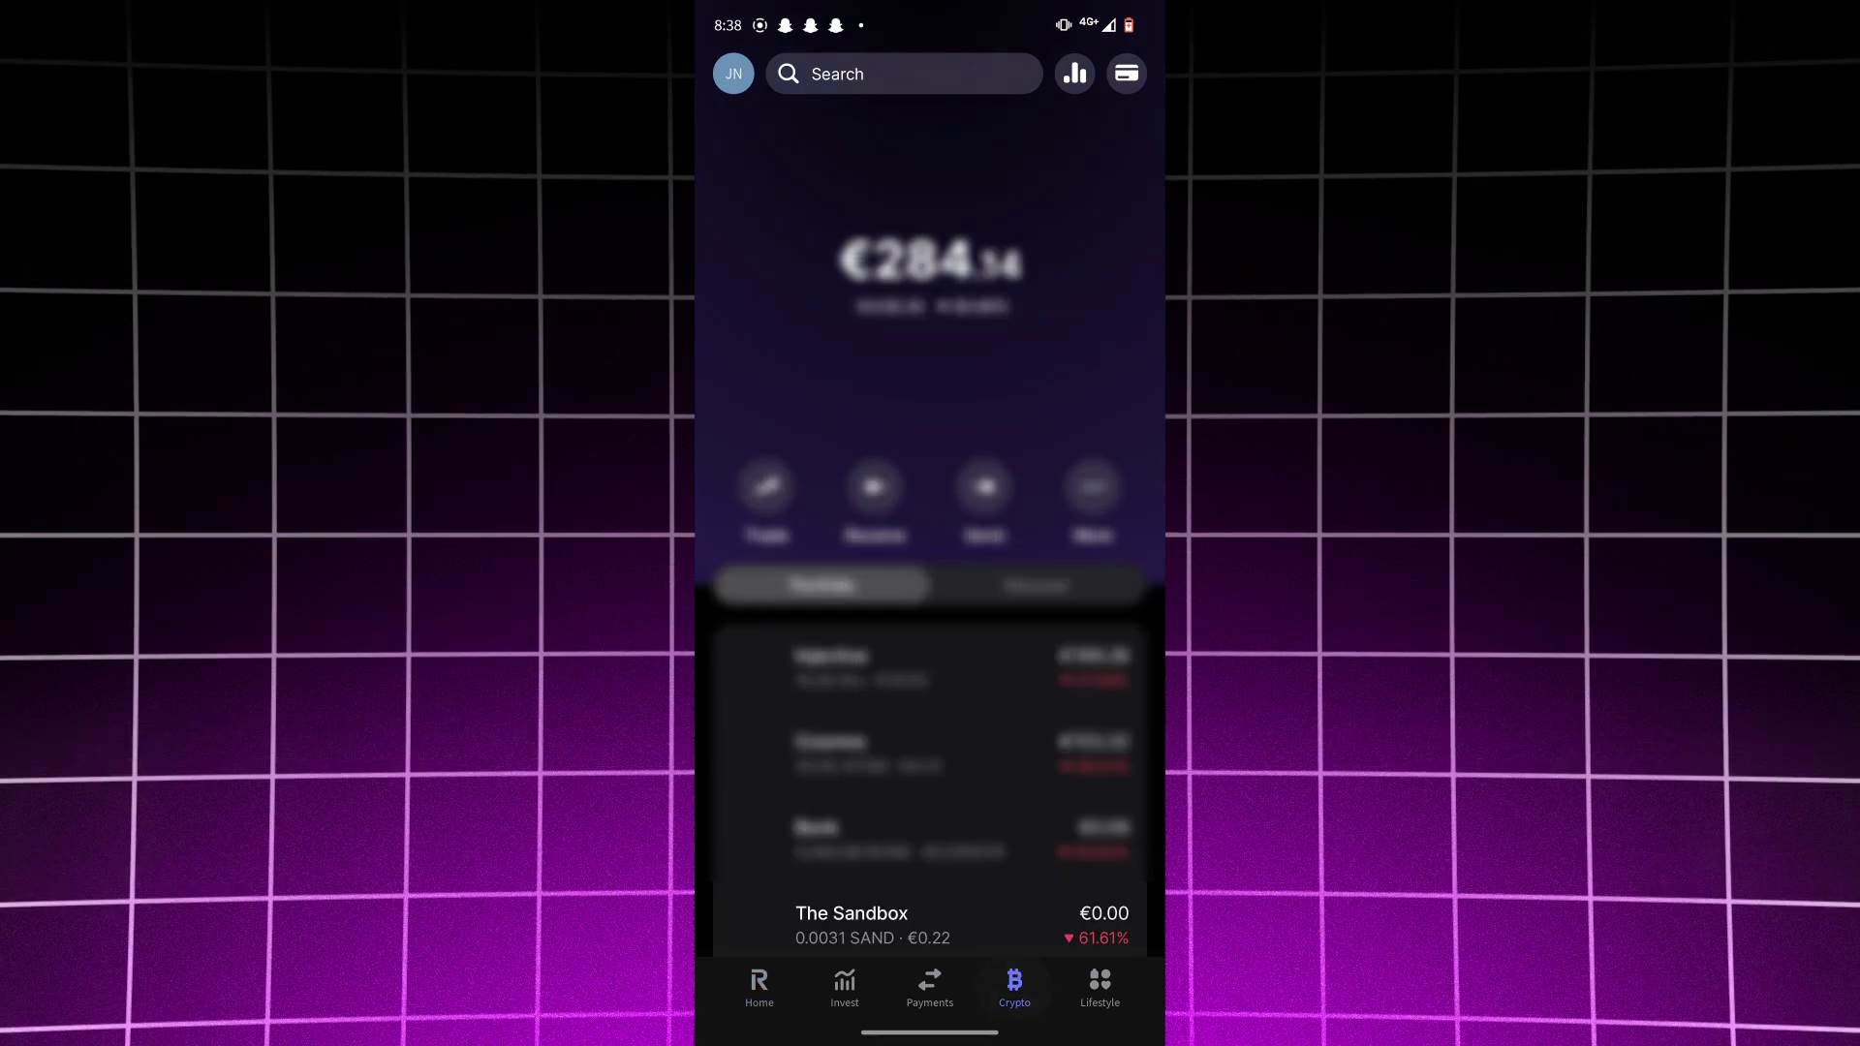
scroll(932, 654, down, 8)
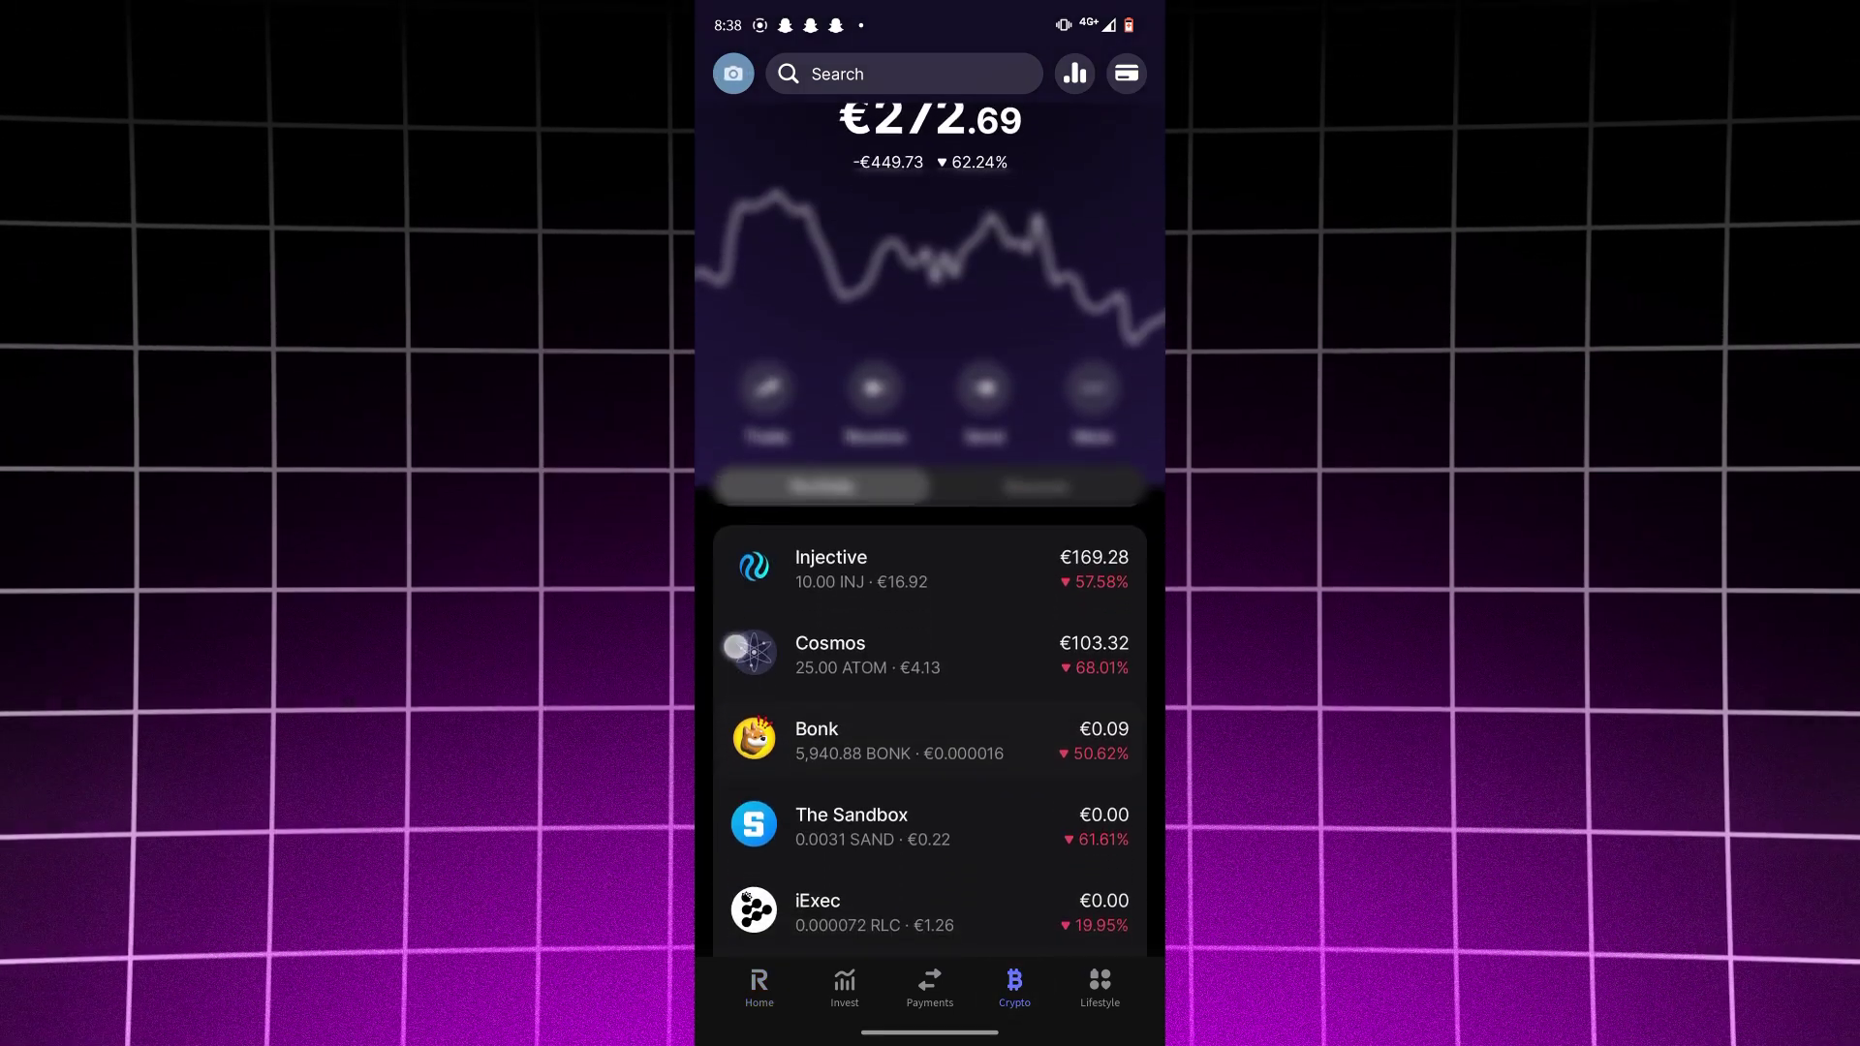
scroll(930, 582, down, 3)
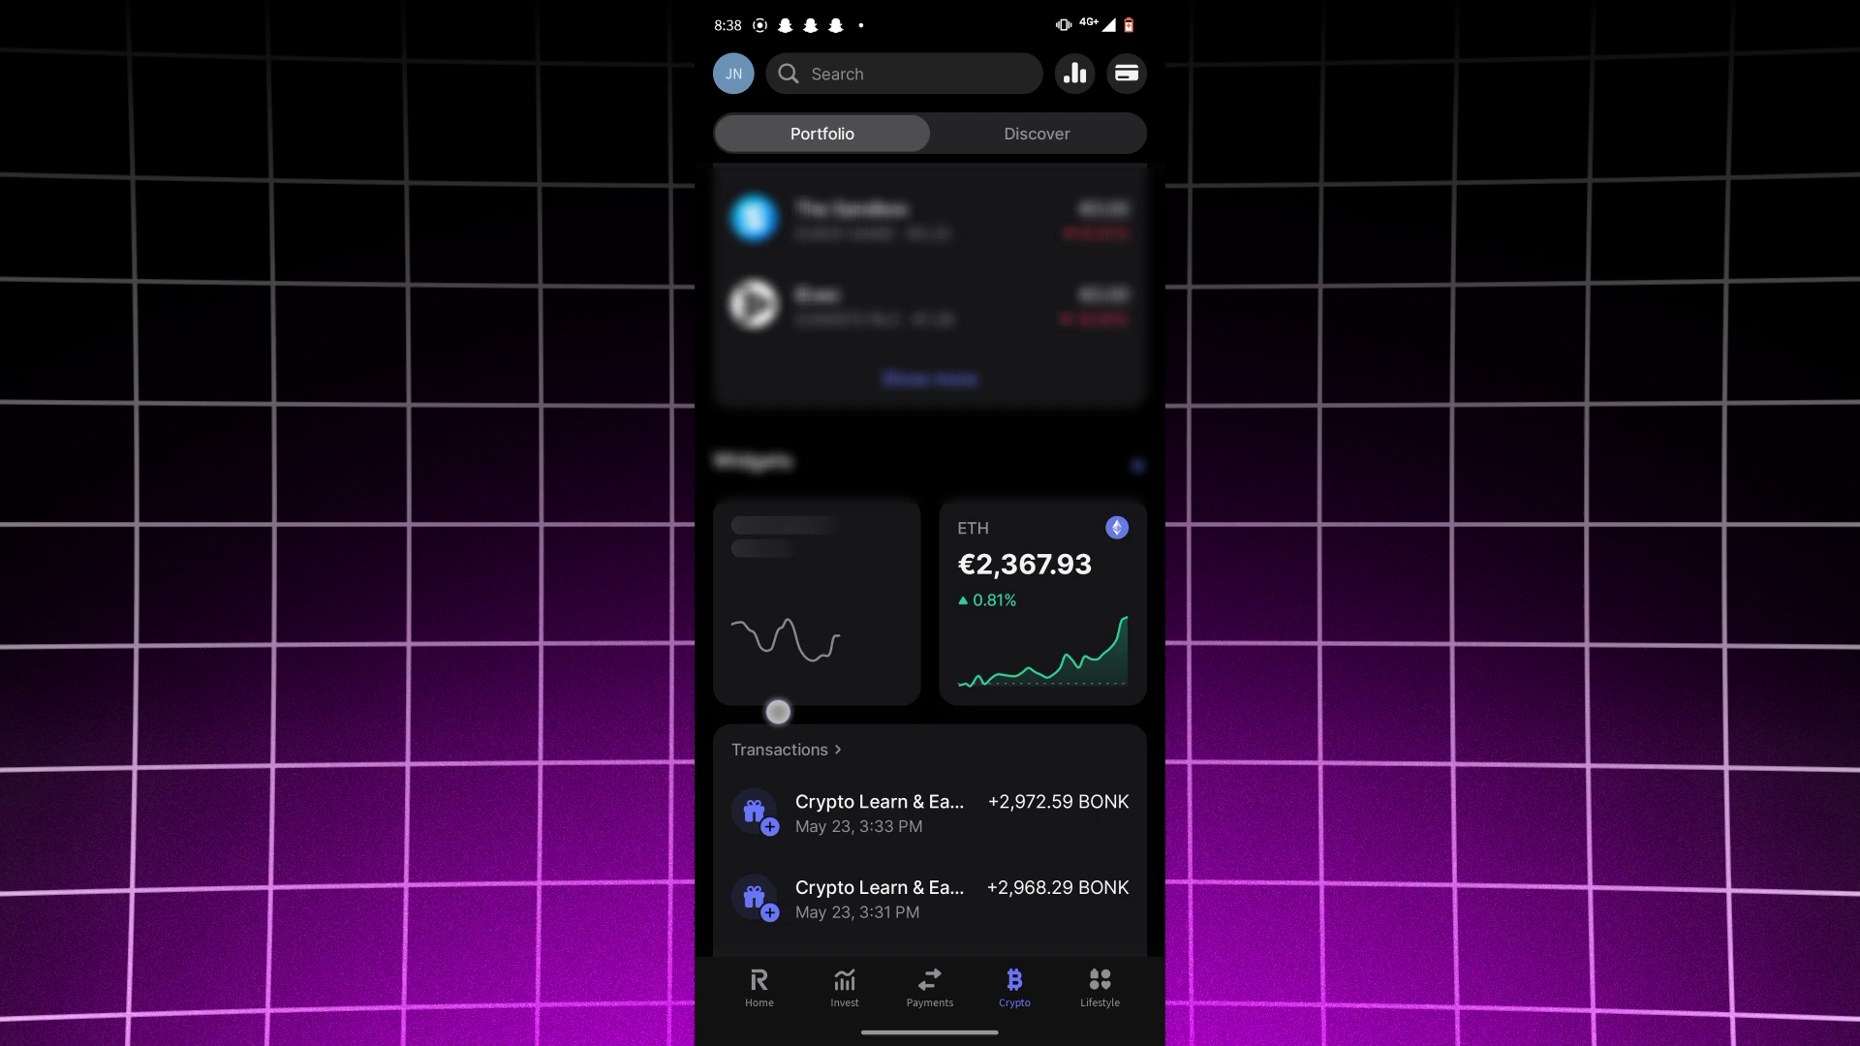
scroll(931, 581, up, 10)
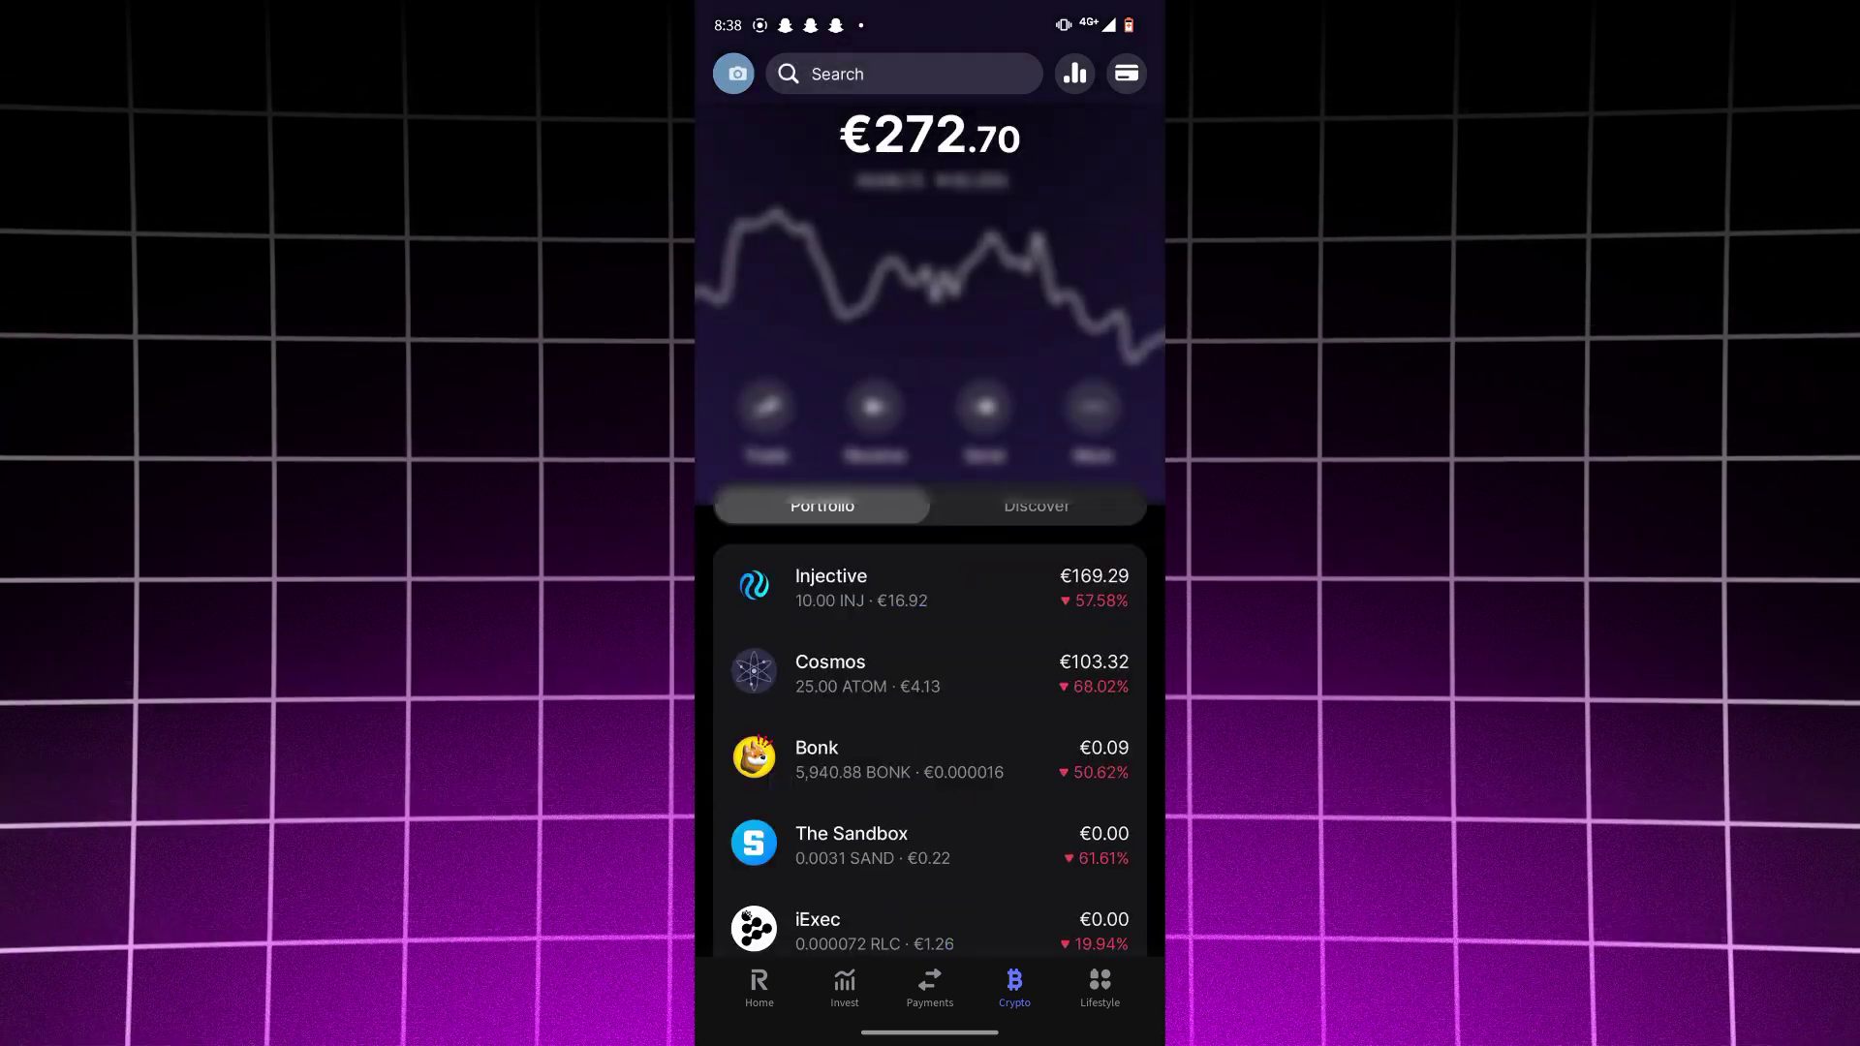
click(1037, 507)
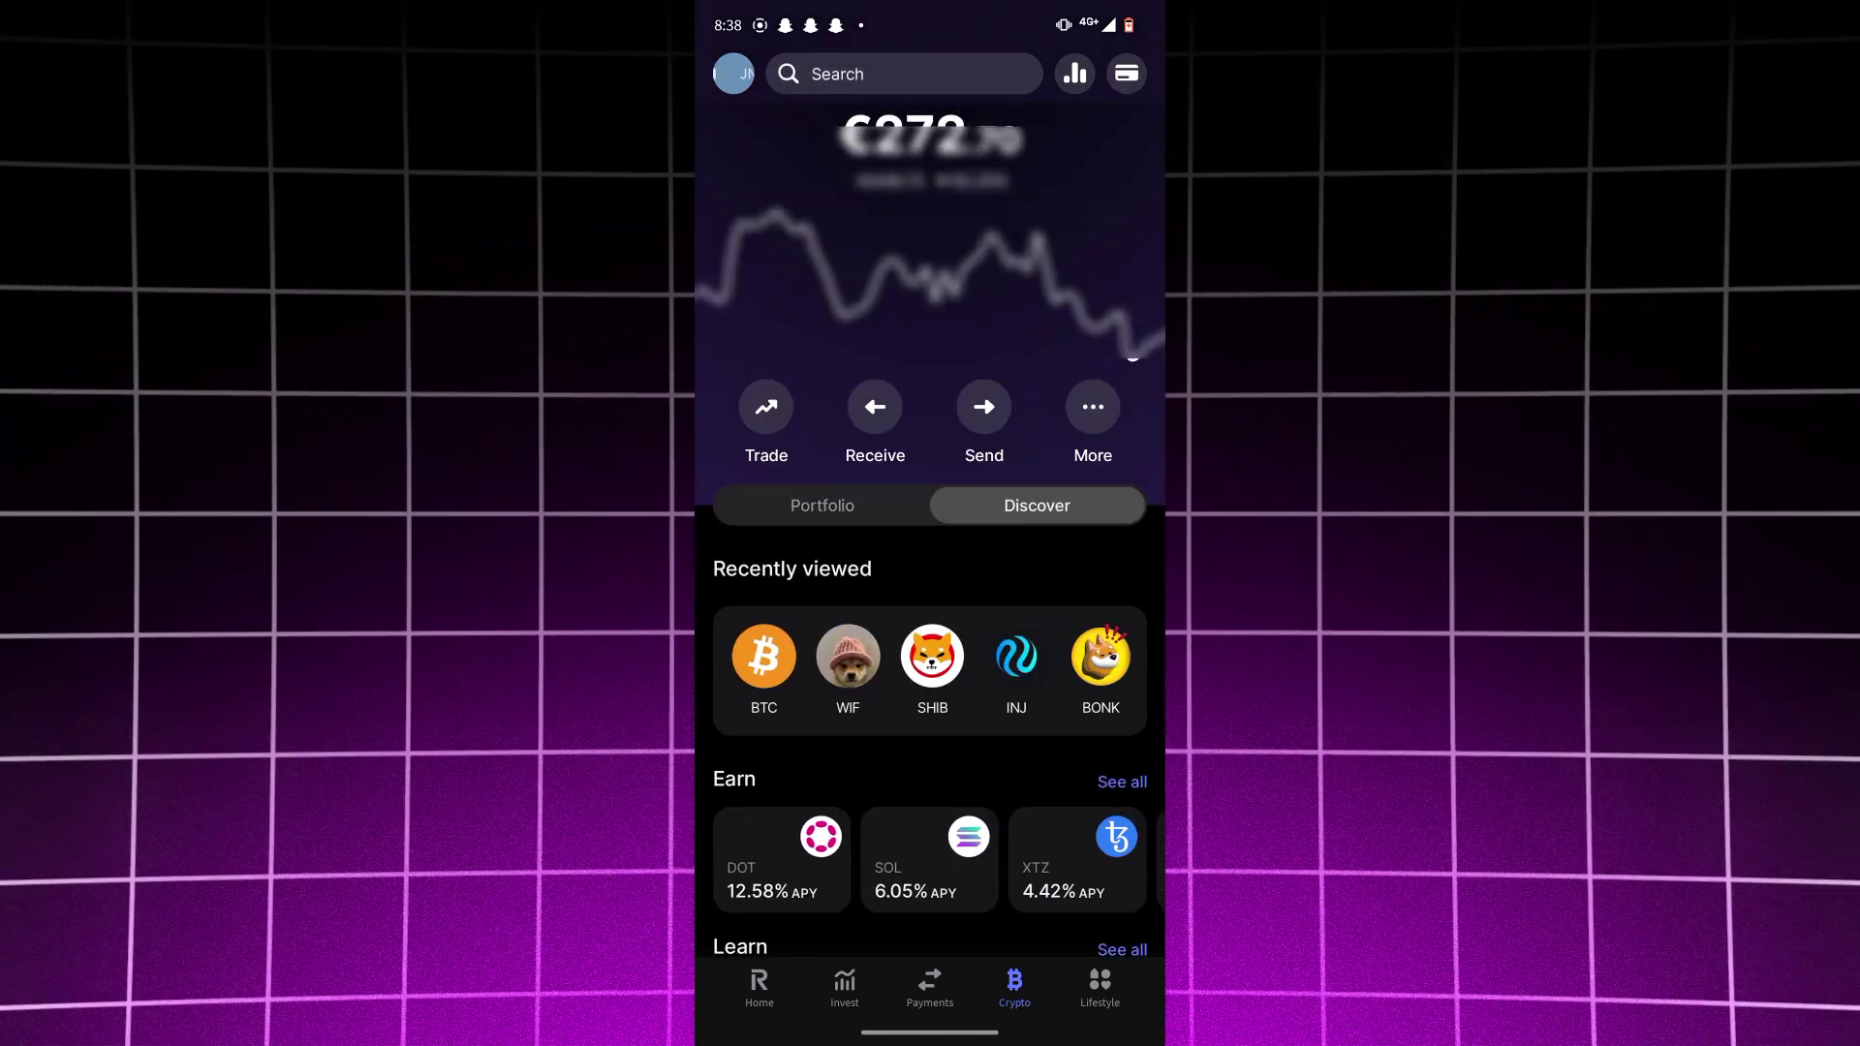
scroll(931, 655, down, 7)
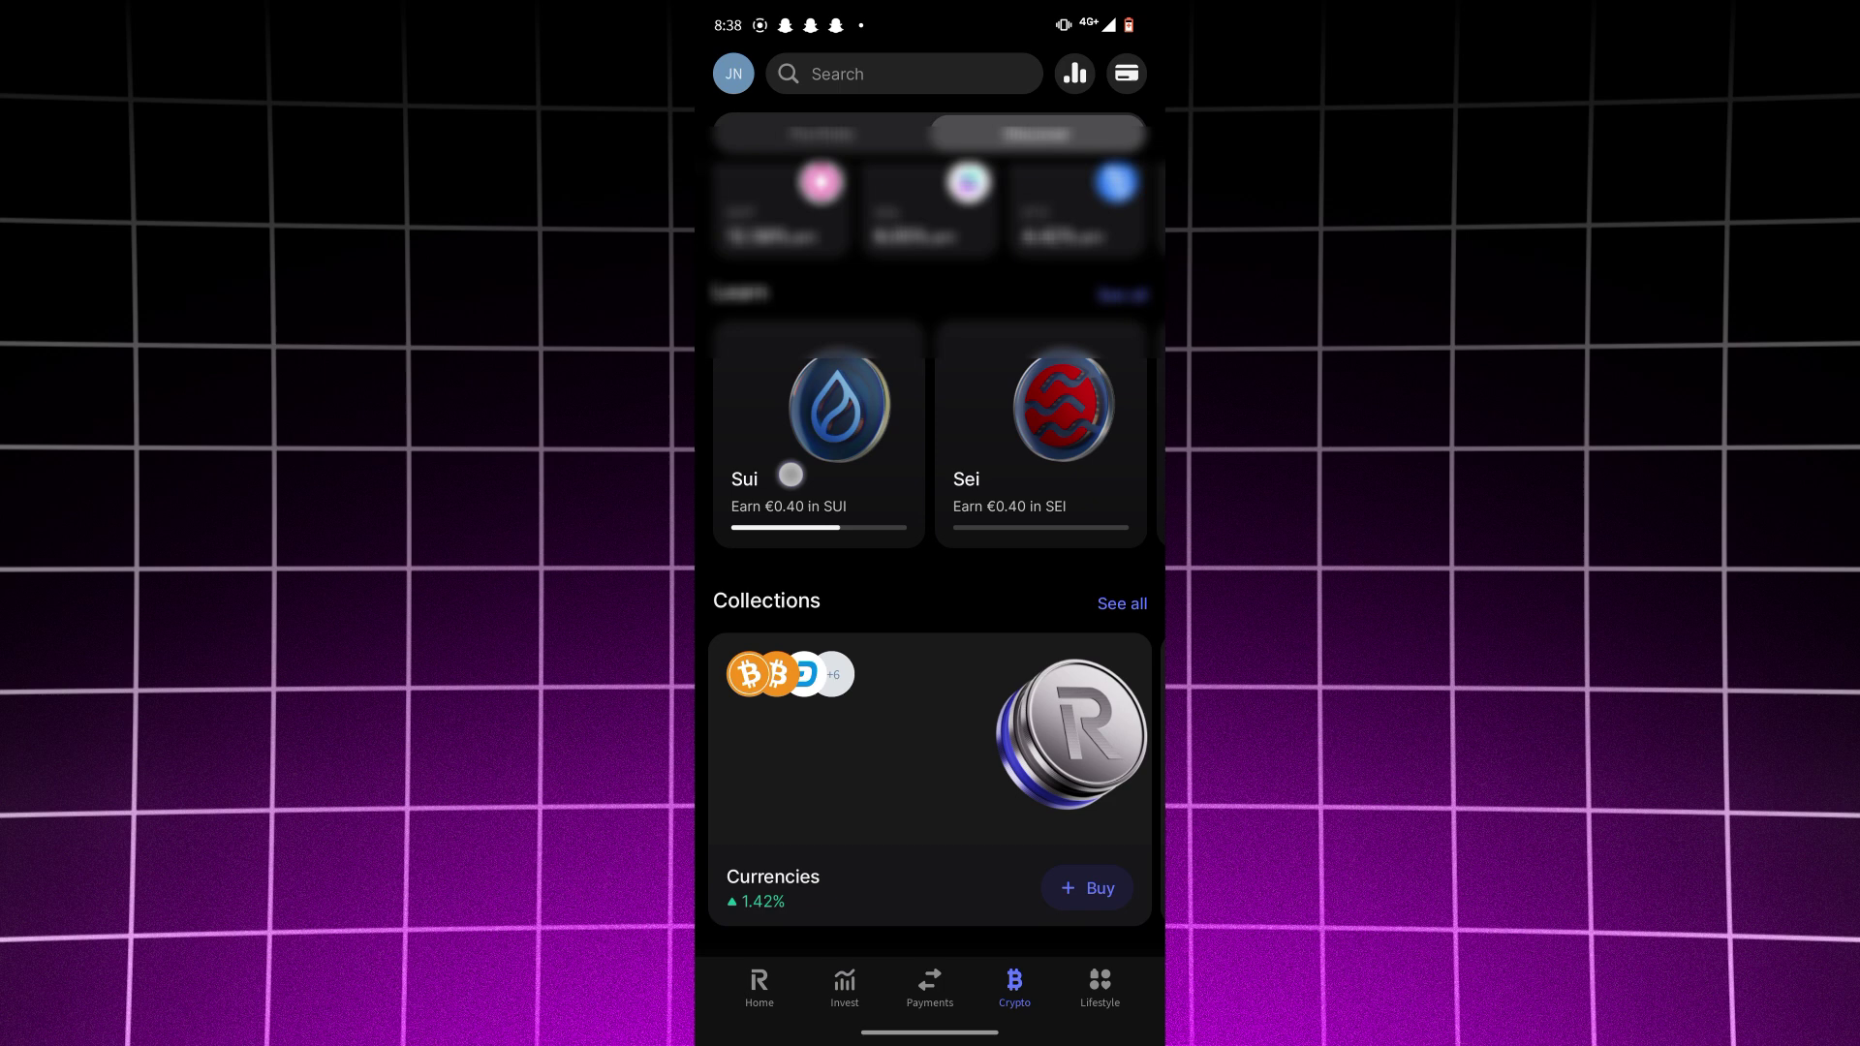
drag(1017, 436, 785, 437)
drag(1047, 436, 815, 437)
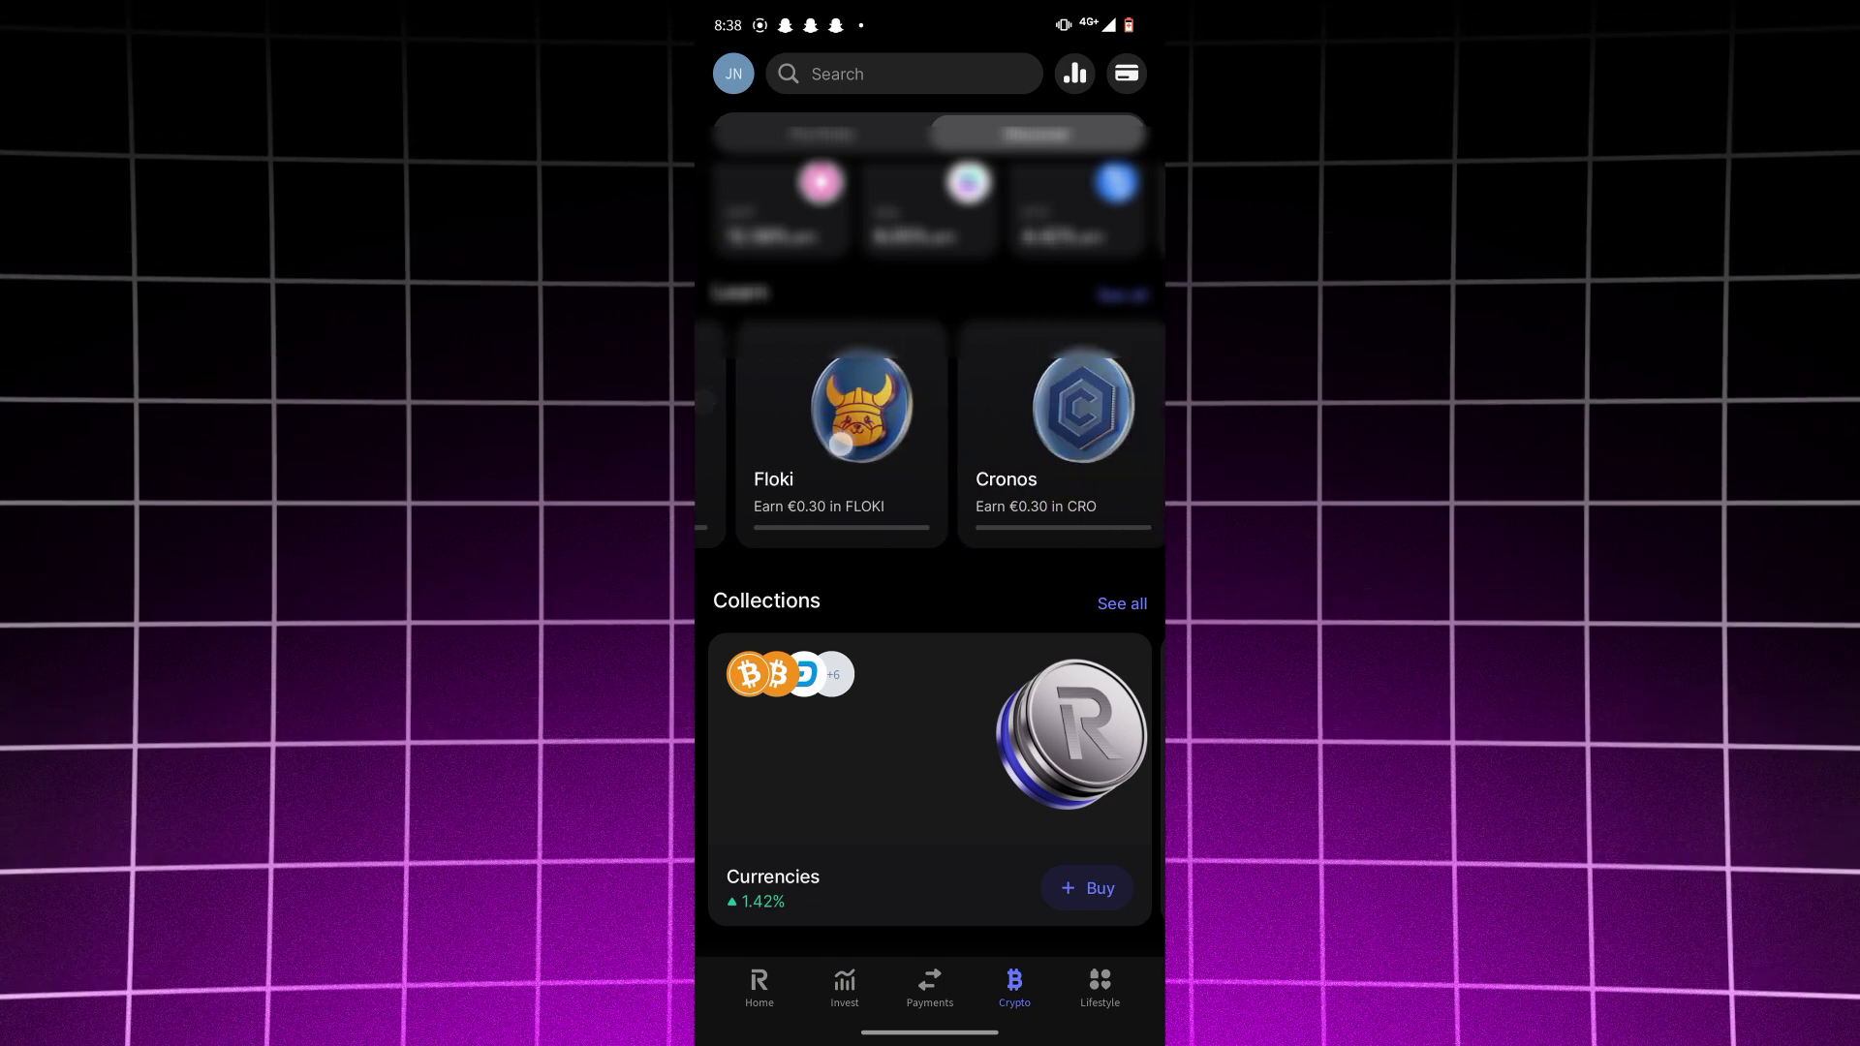
mouse_move(1019, 436)
mouse_down()
mouse_move(814, 436)
mouse_move(945, 437)
mouse_up()
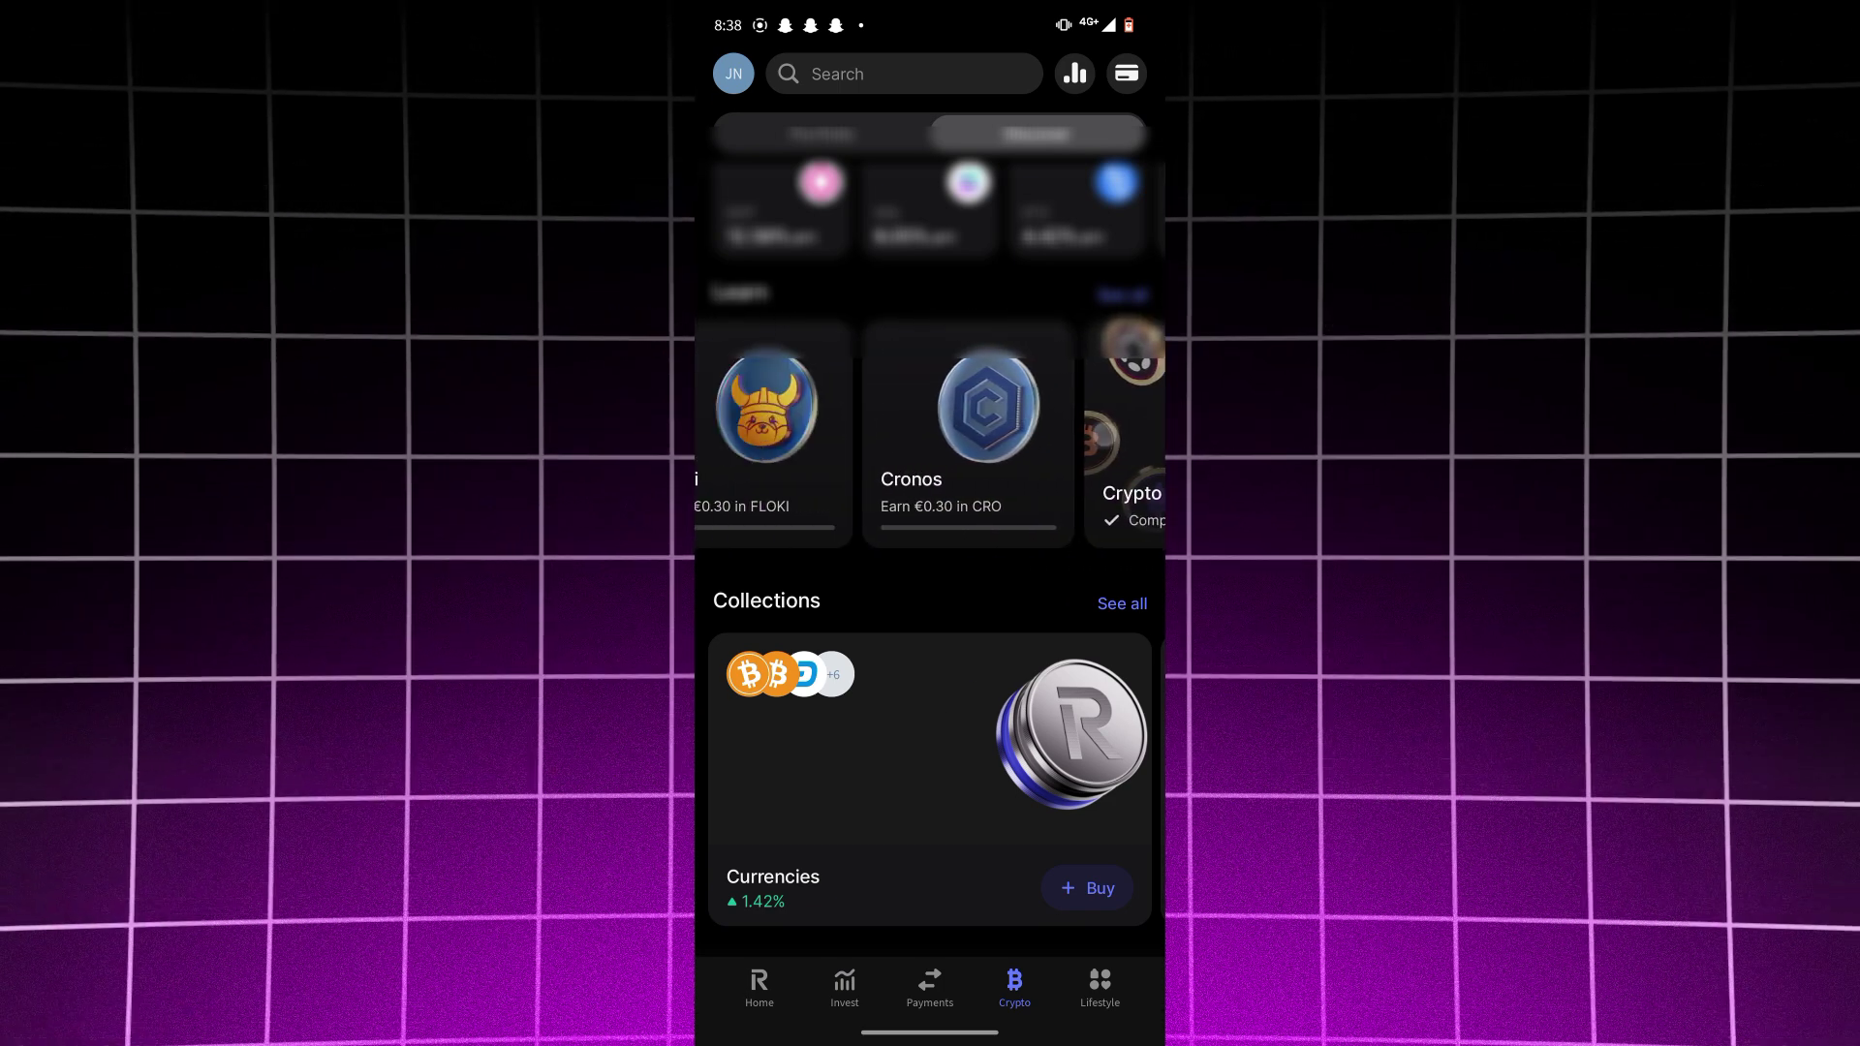
drag(814, 436, 1048, 437)
drag(761, 581, 761, 492)
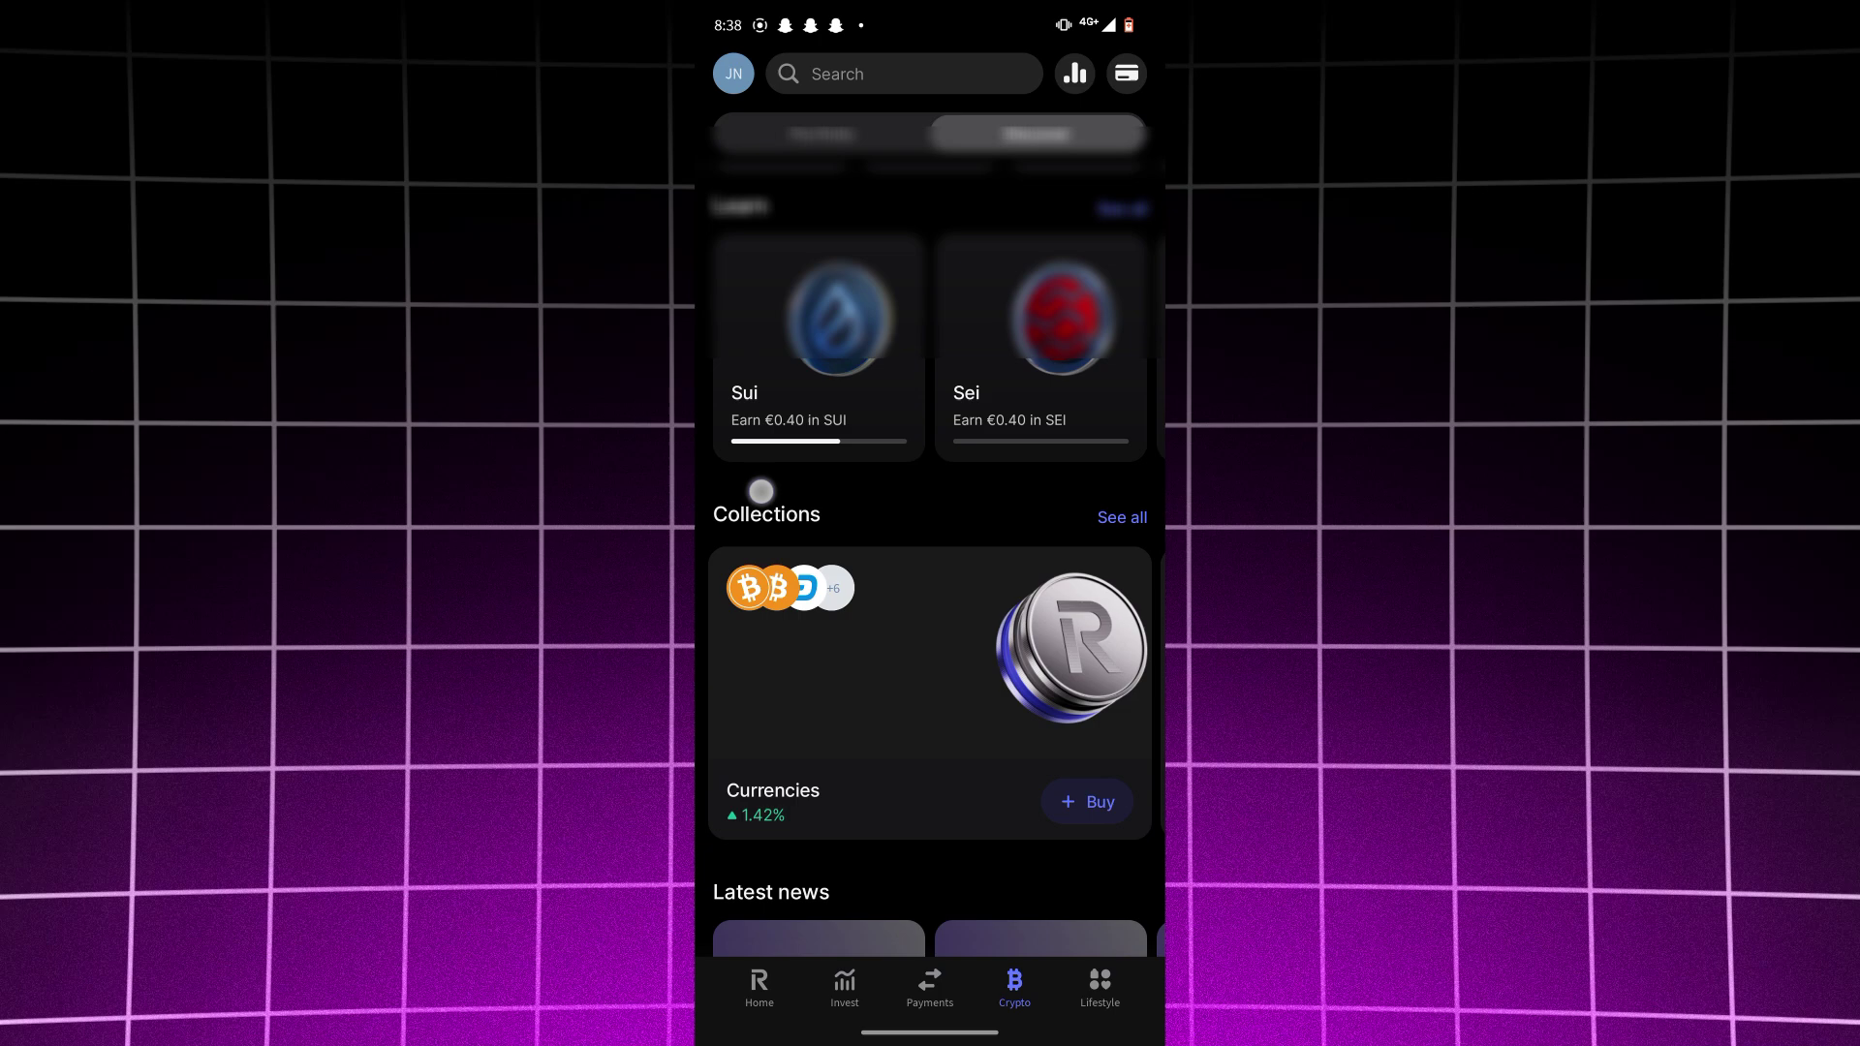
drag(930, 437, 930, 872)
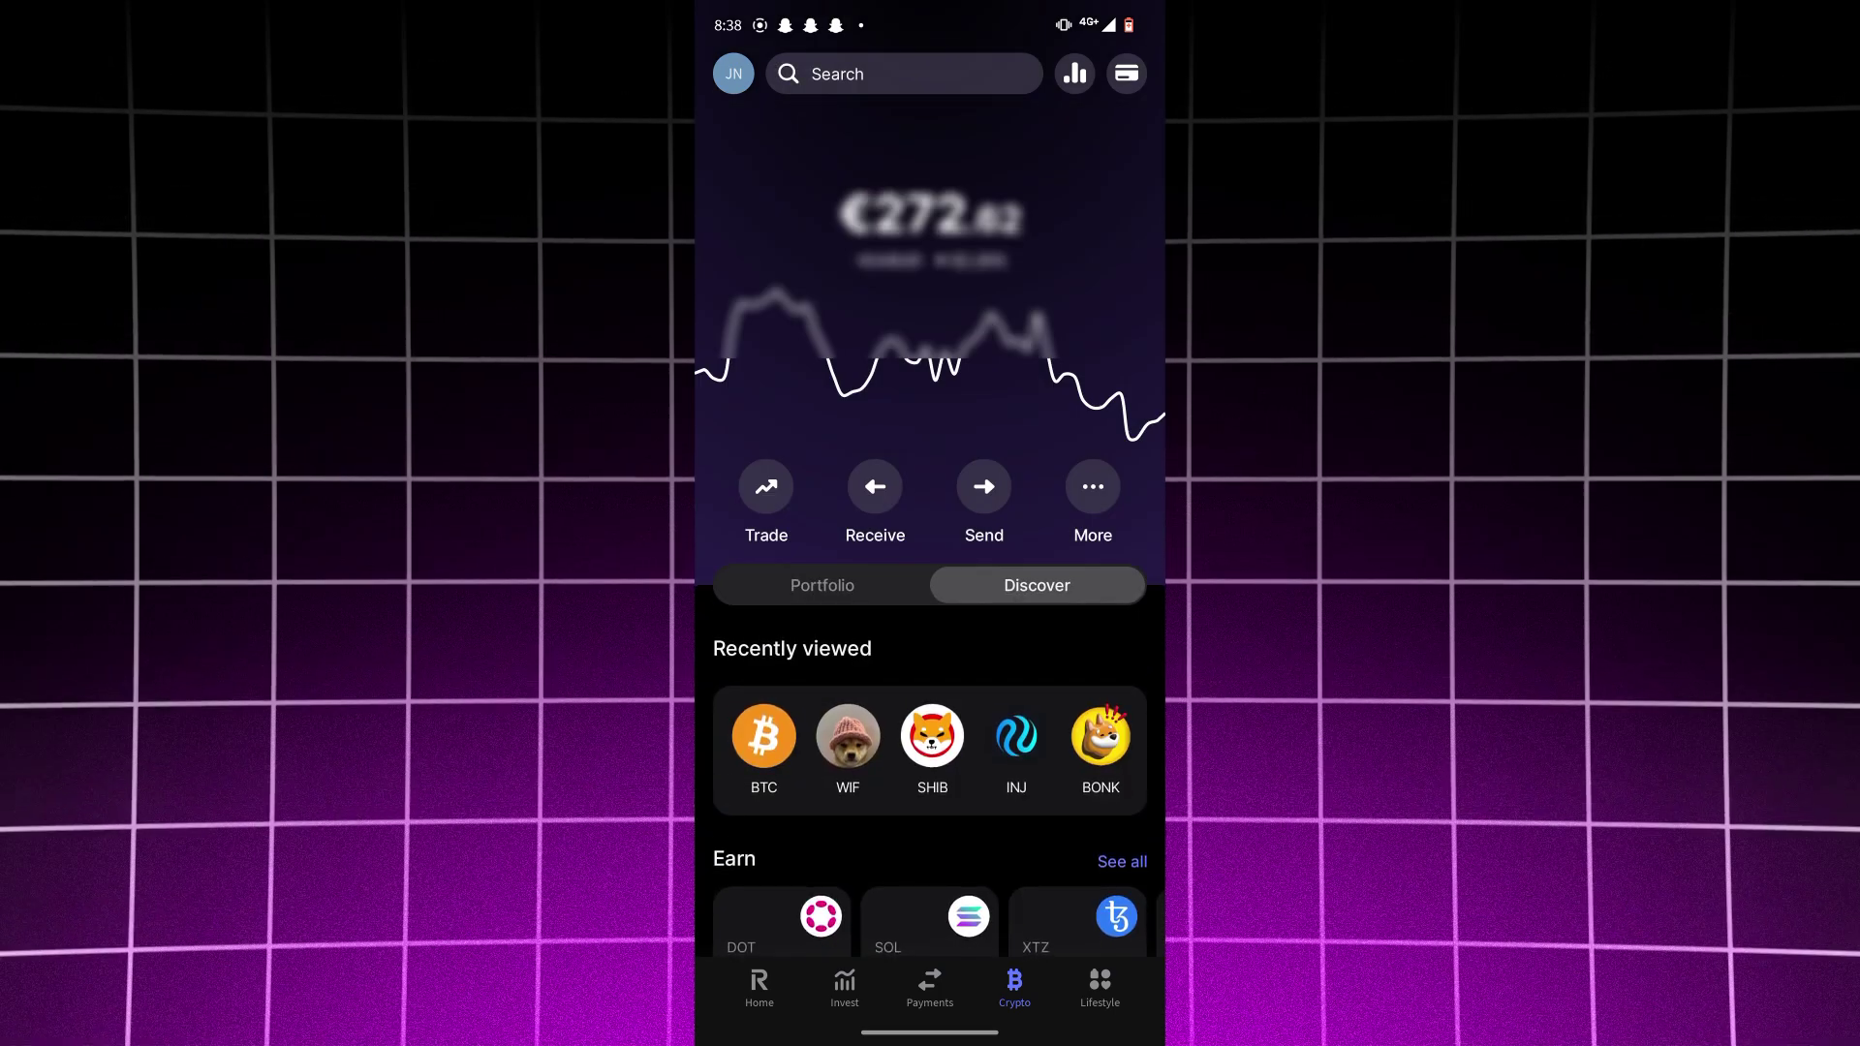
- Open Invest's Trade list, view TSLA, then check the Apple search results
click(842, 985)
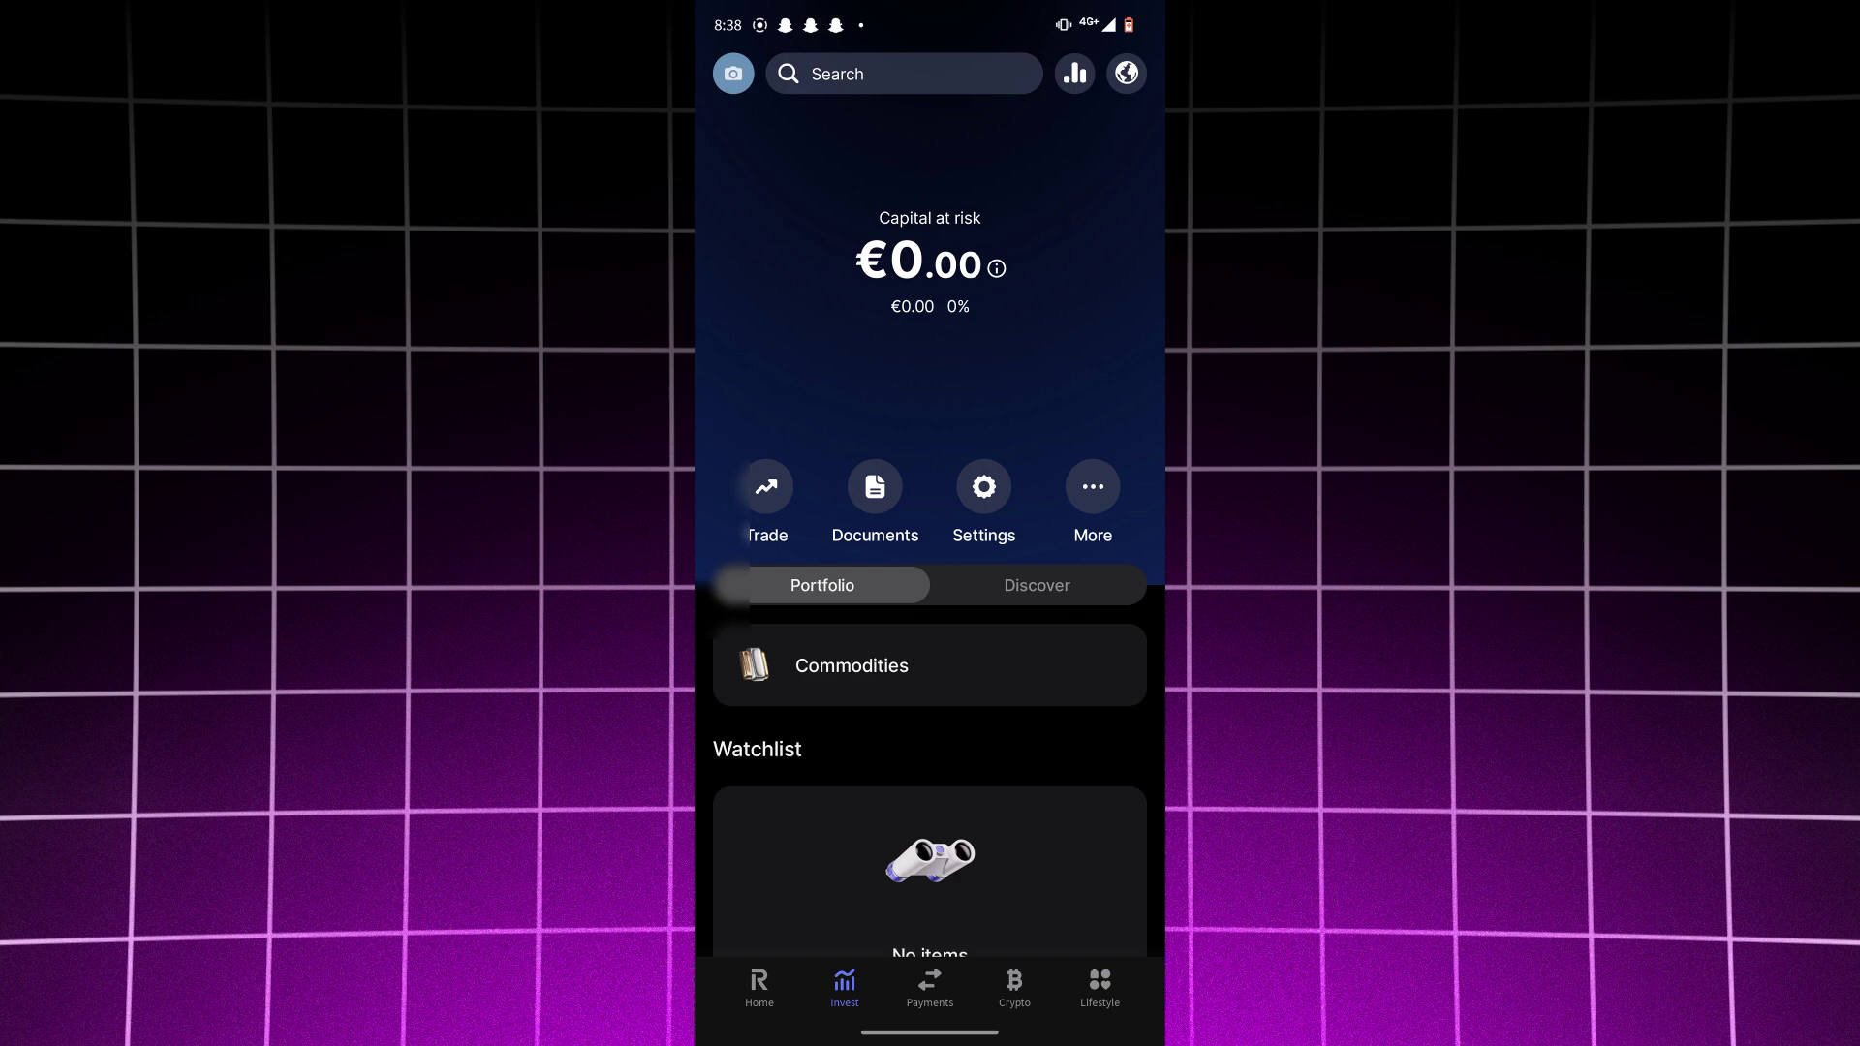
click(766, 502)
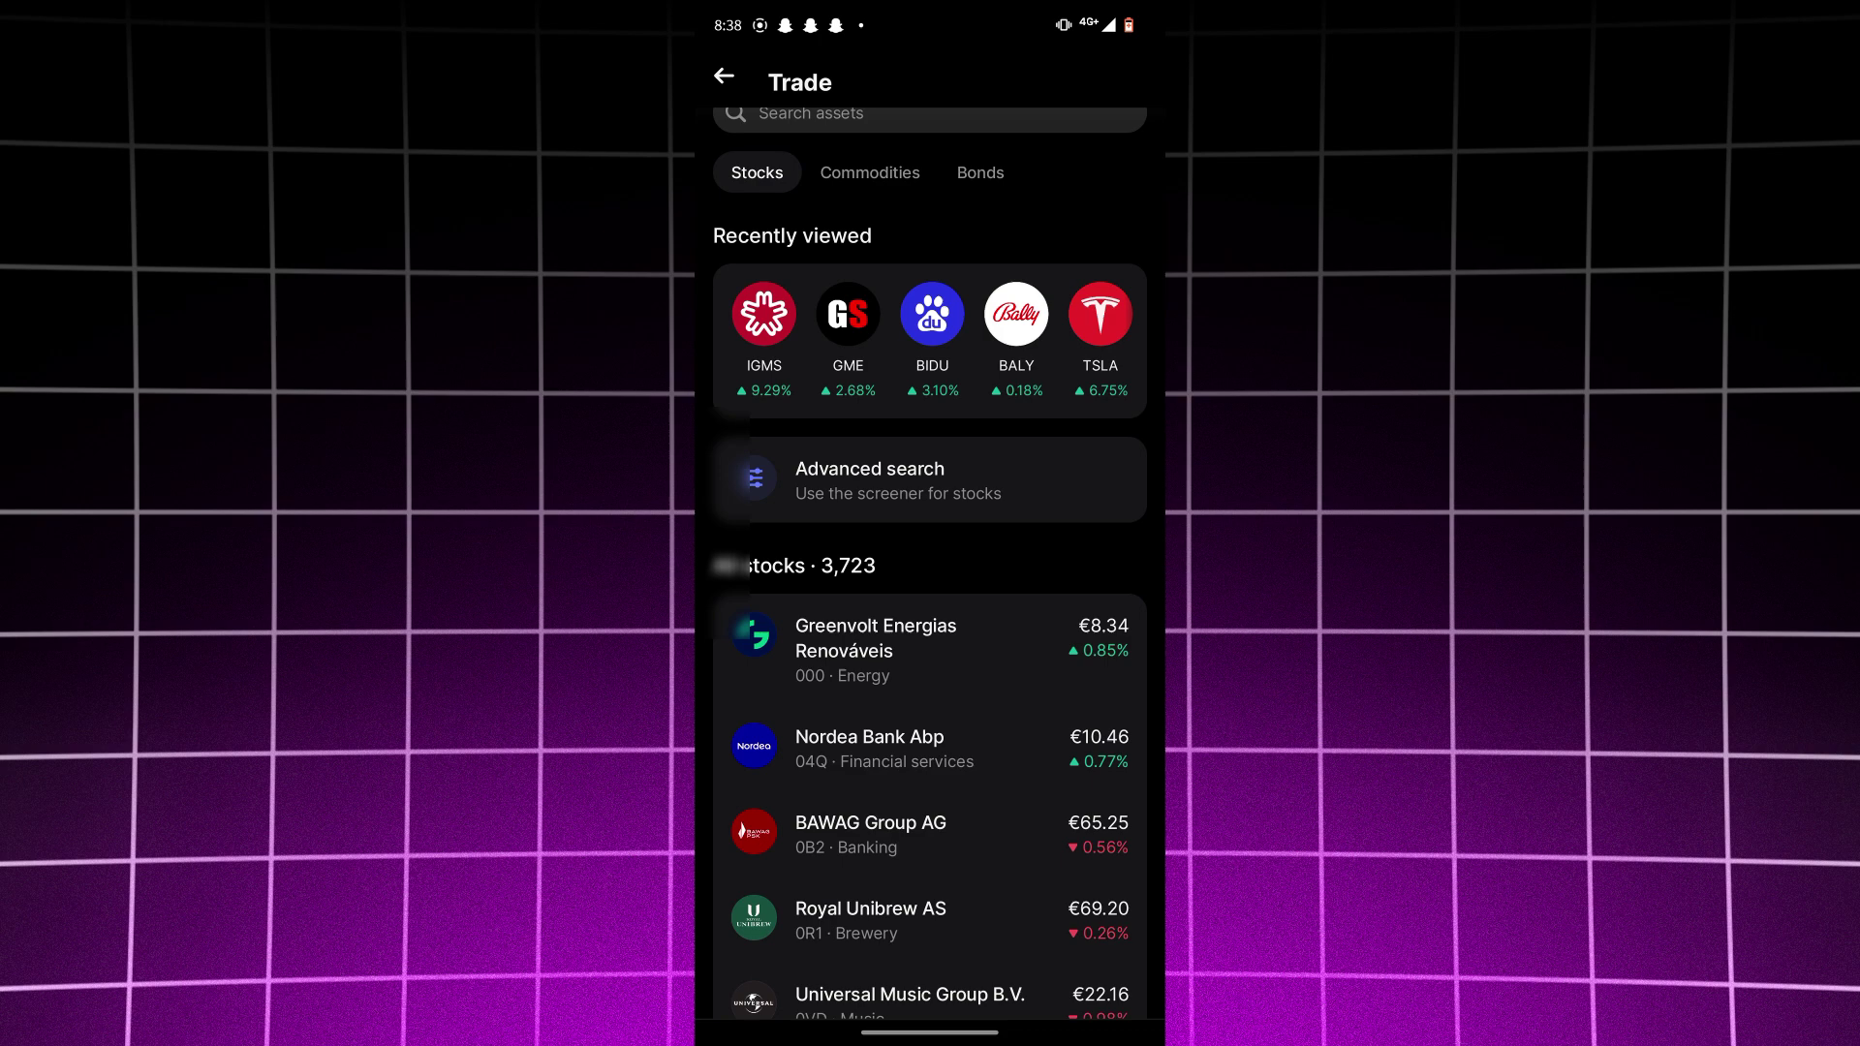
click(1099, 314)
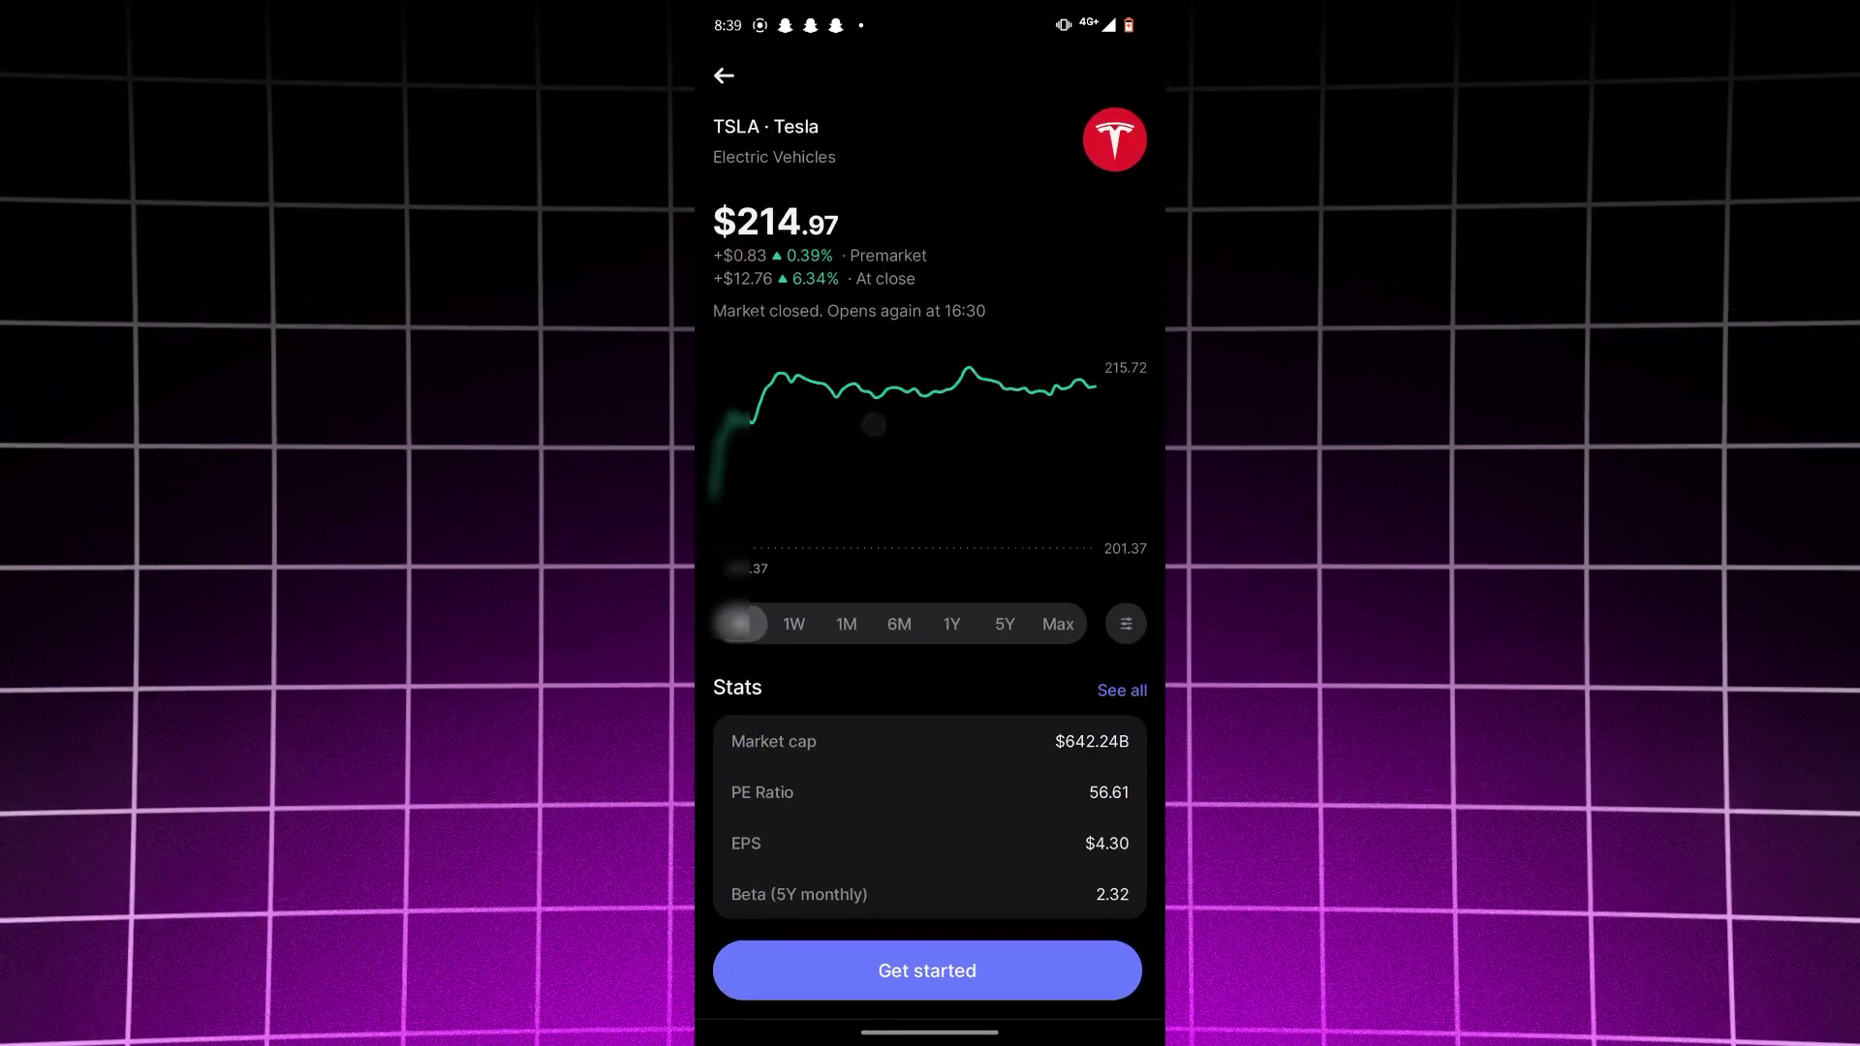
click(723, 76)
scroll(930, 654, down, 5)
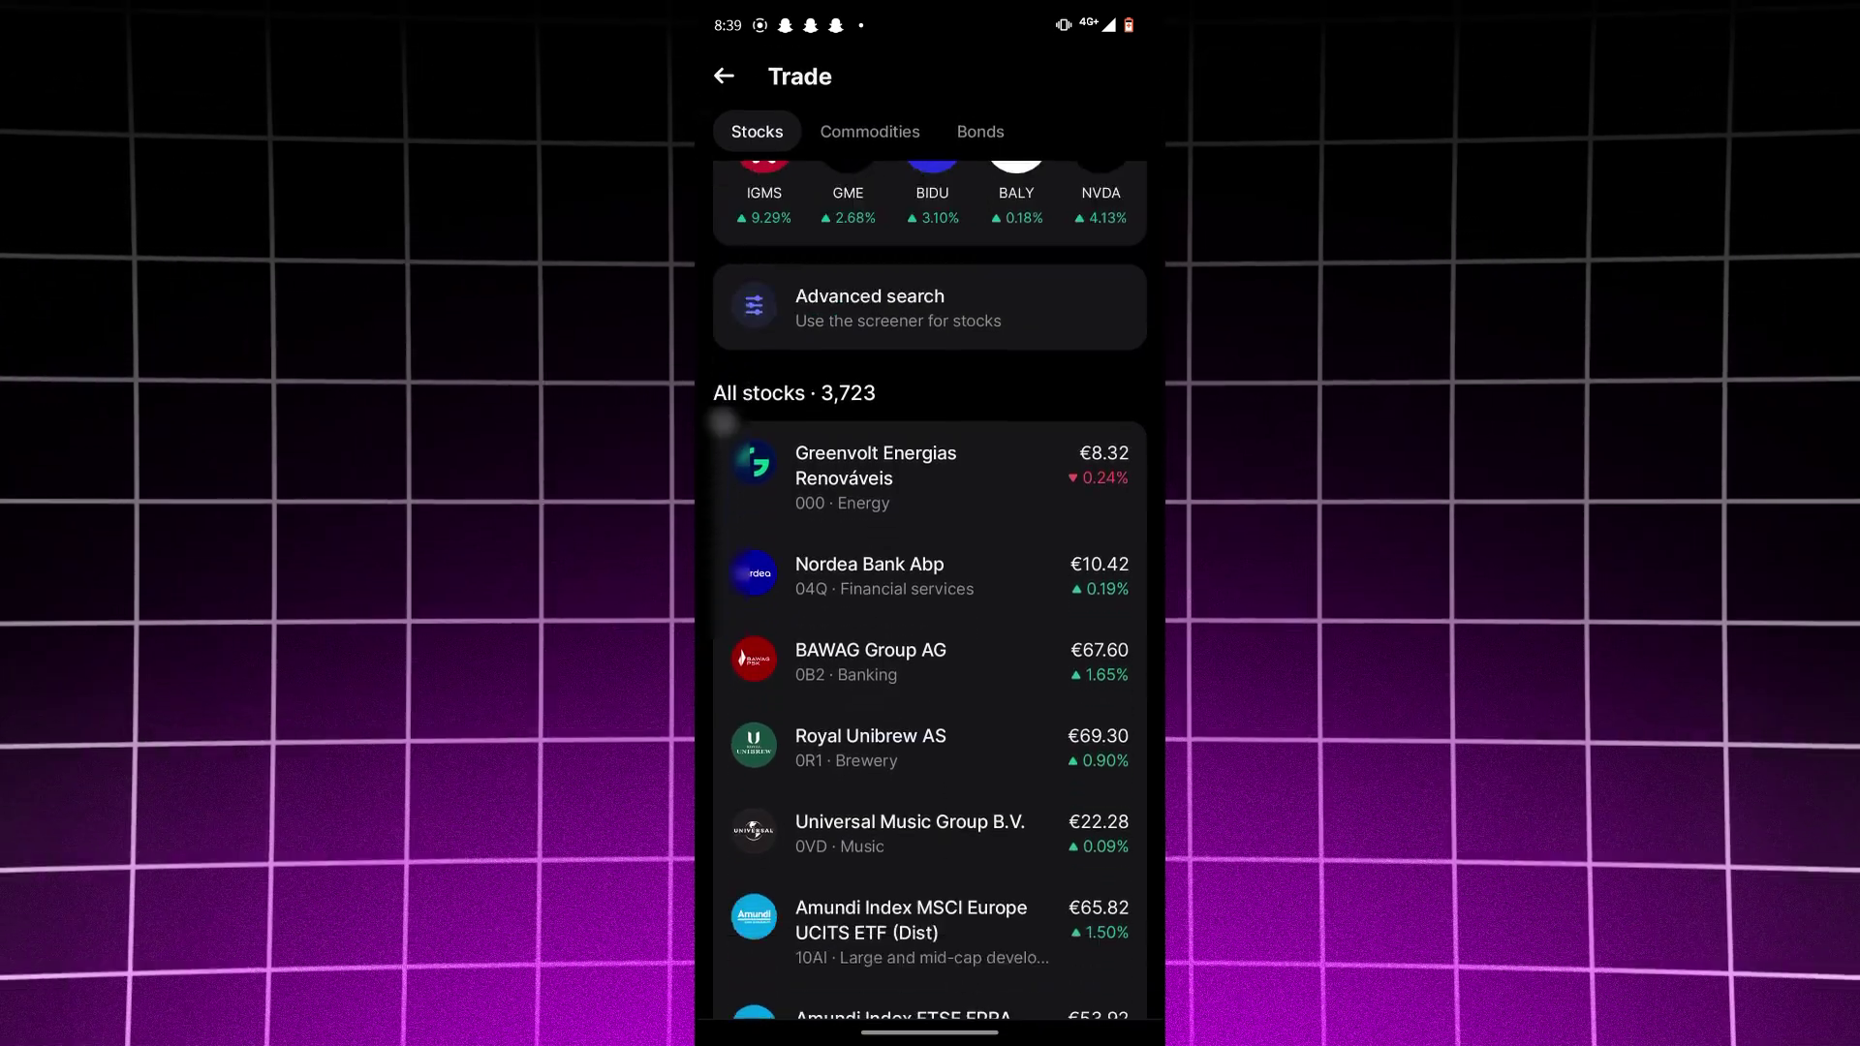
scroll(930, 655, down, 3)
scroll(931, 654, up, 8)
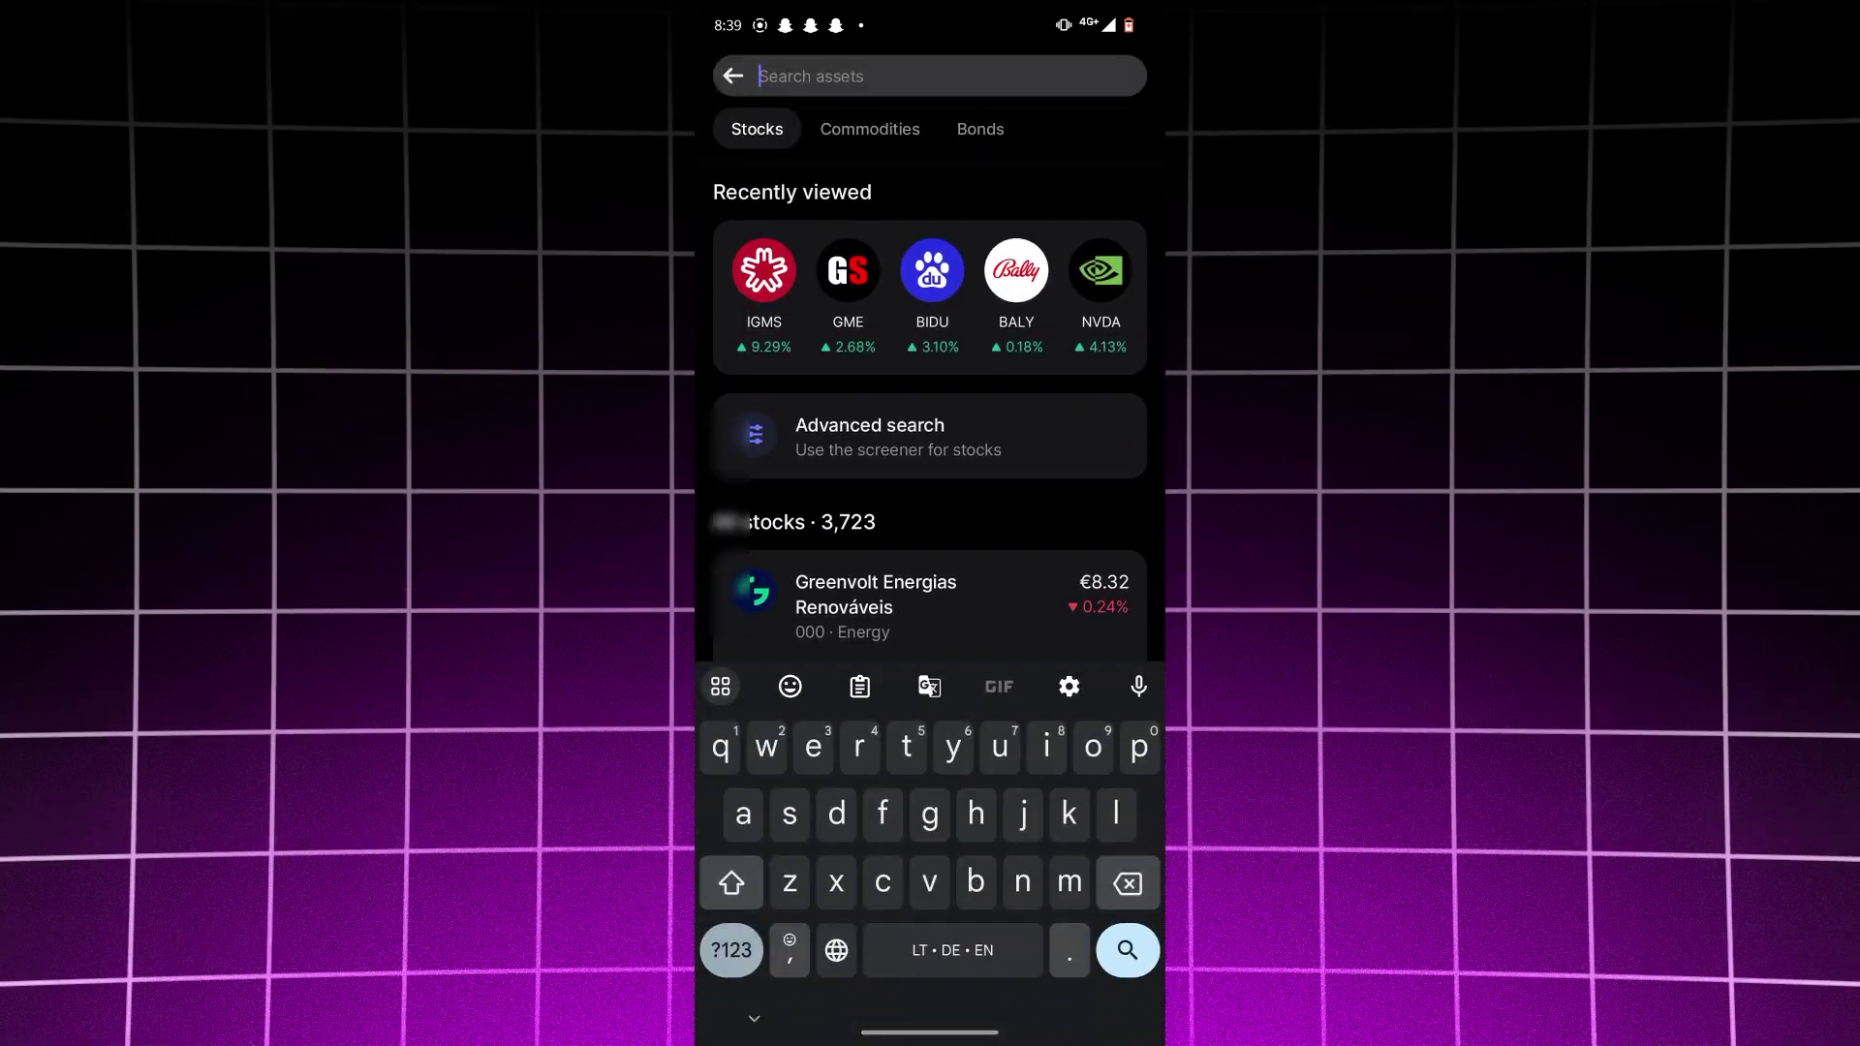
text(app)
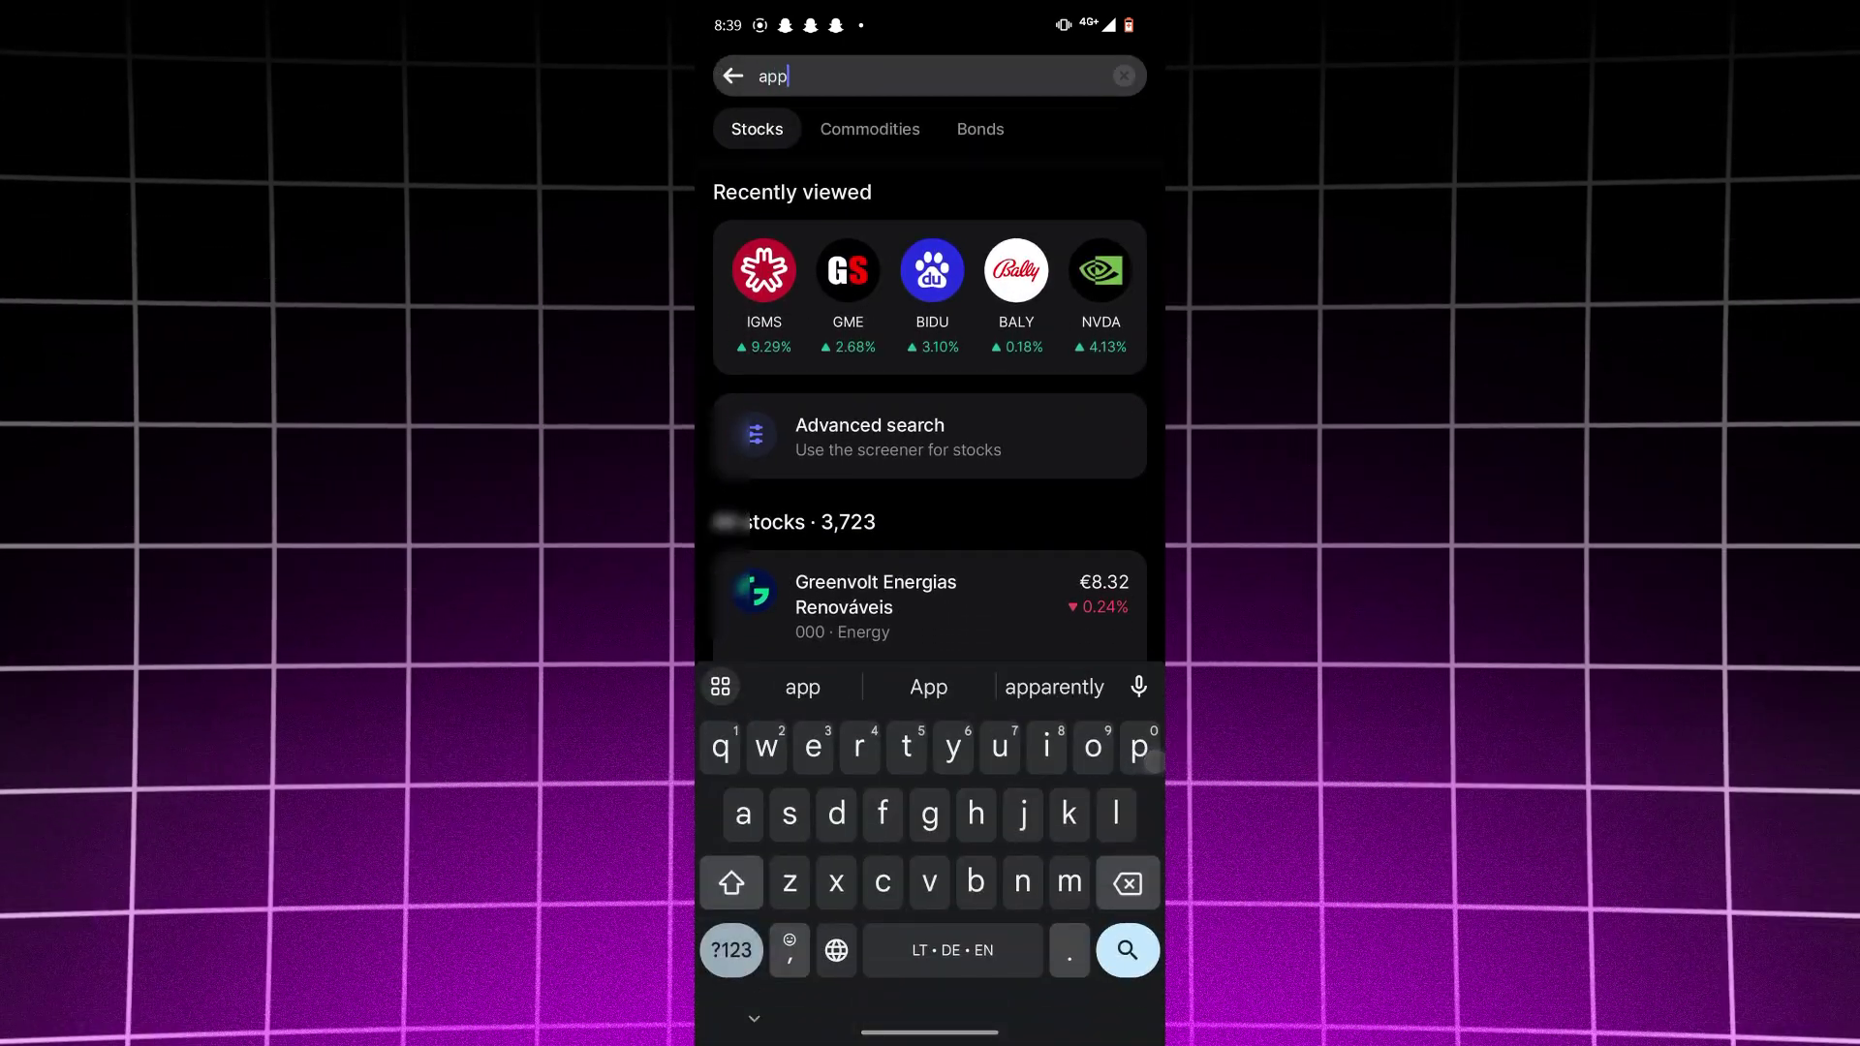
text(le)
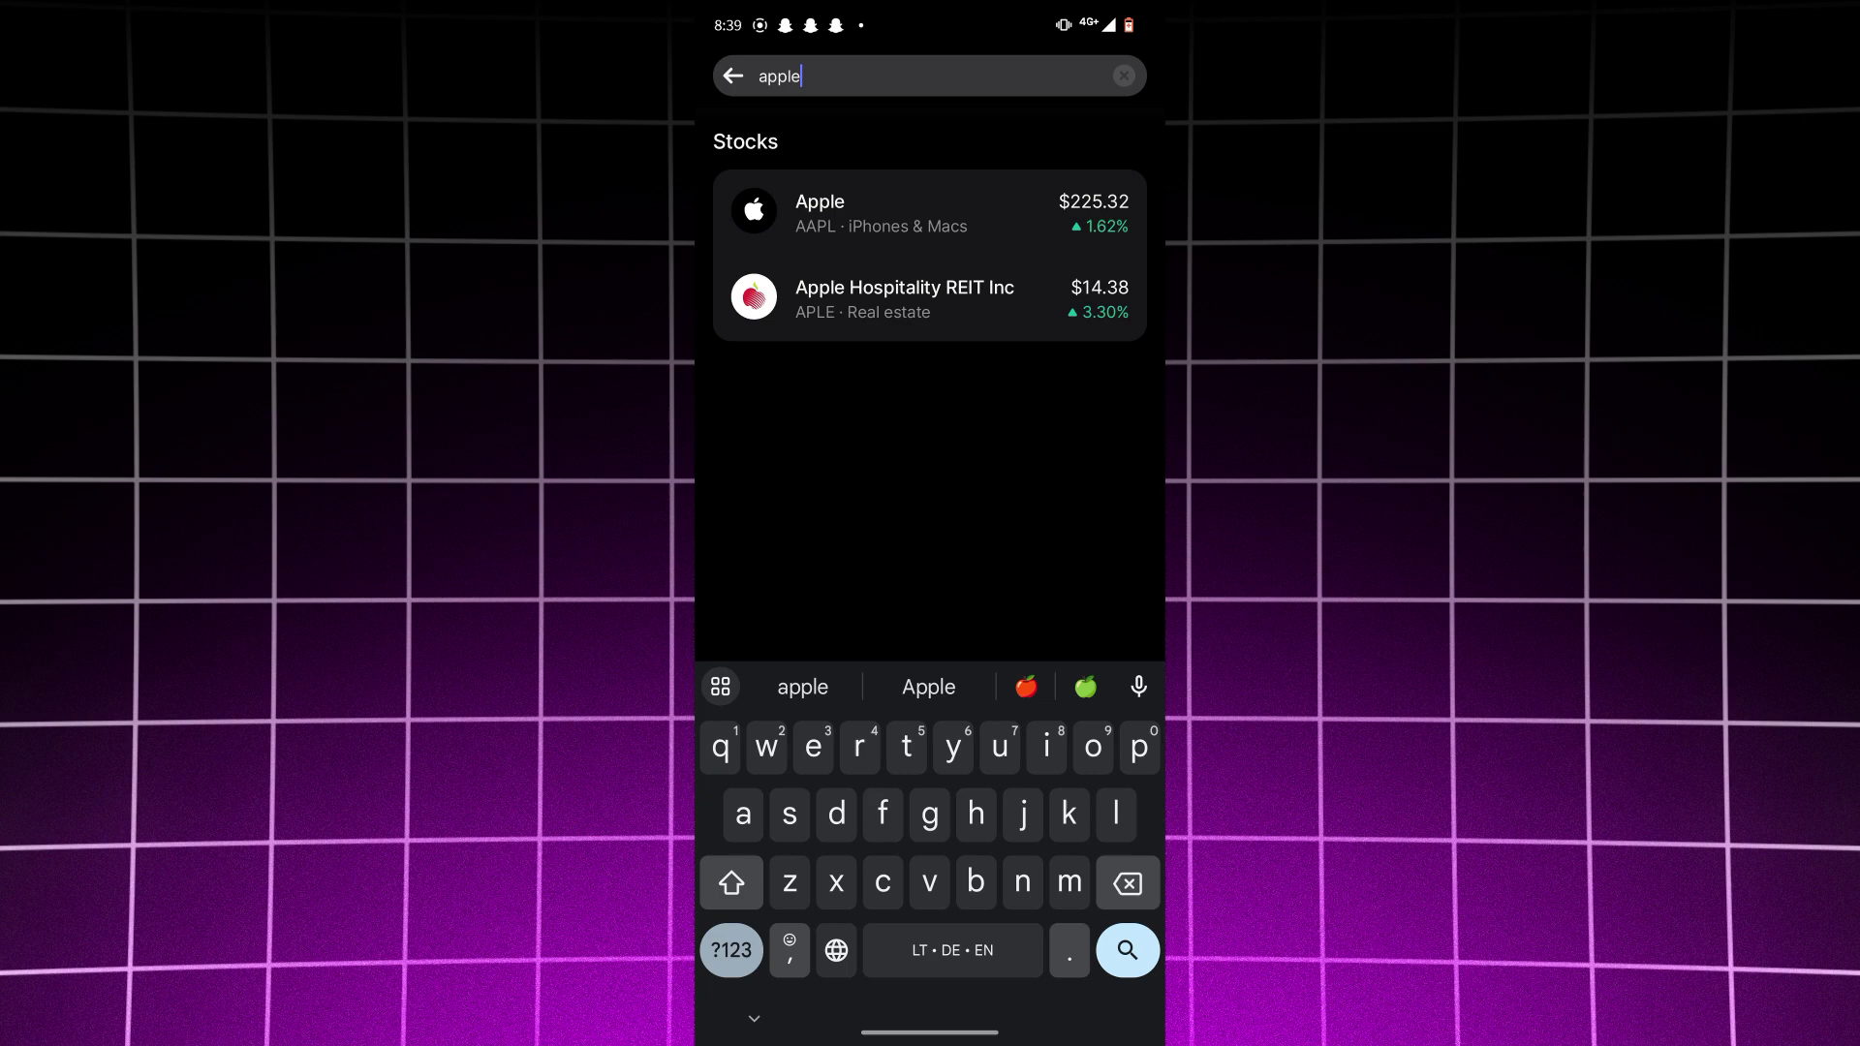
click(799, 495)
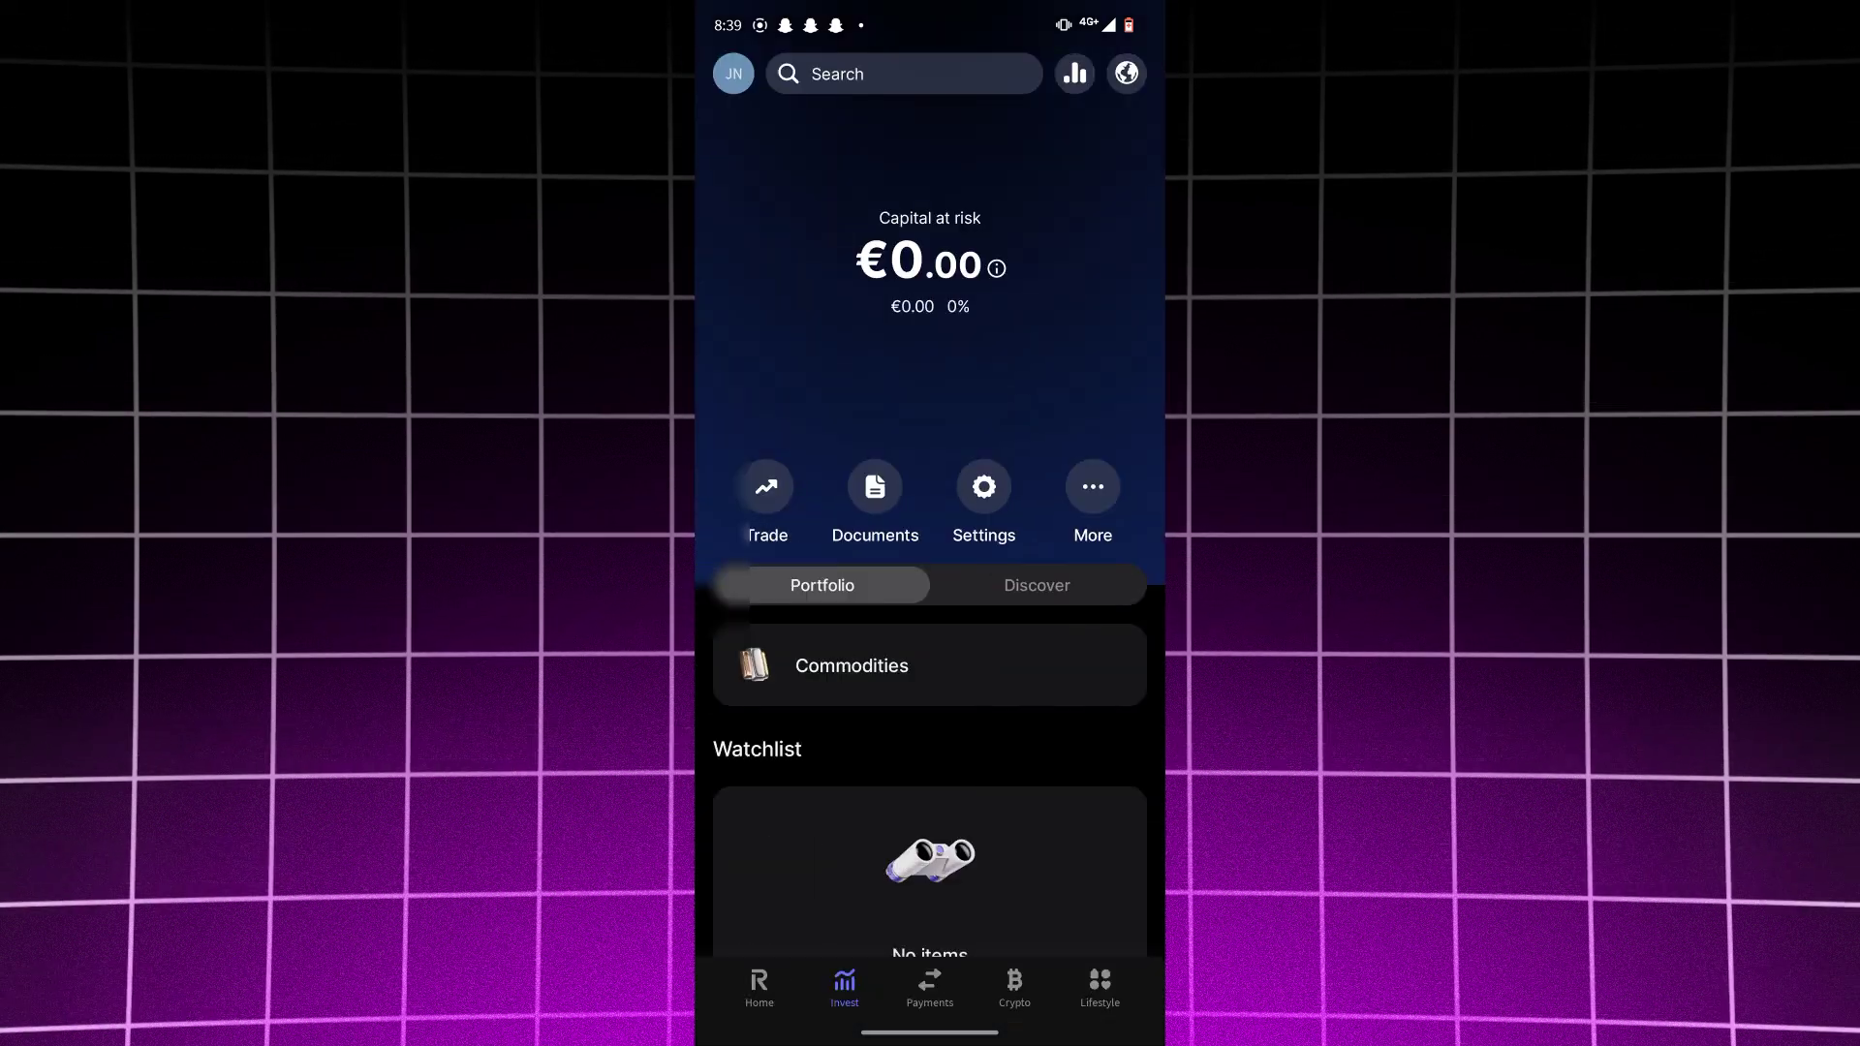
- Browse the Commodities and Bonds categories on the Trade screen
click(766, 487)
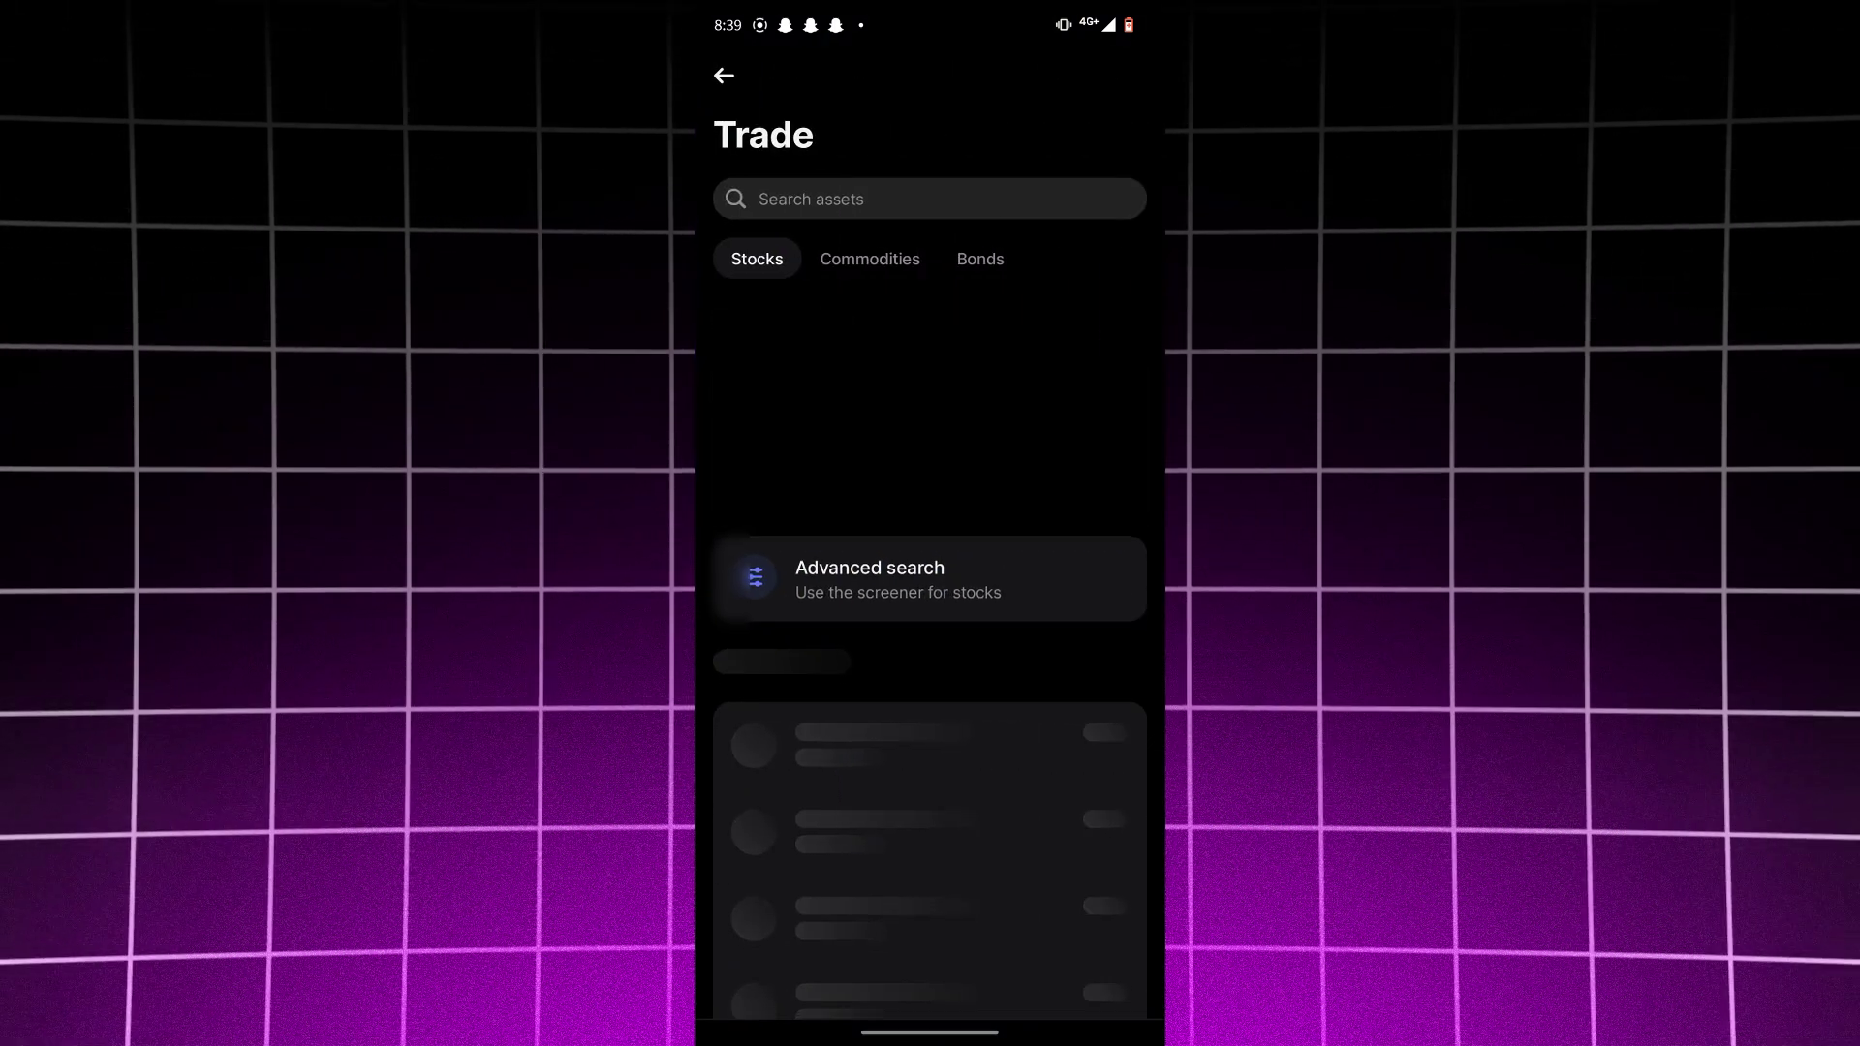
click(869, 258)
click(979, 259)
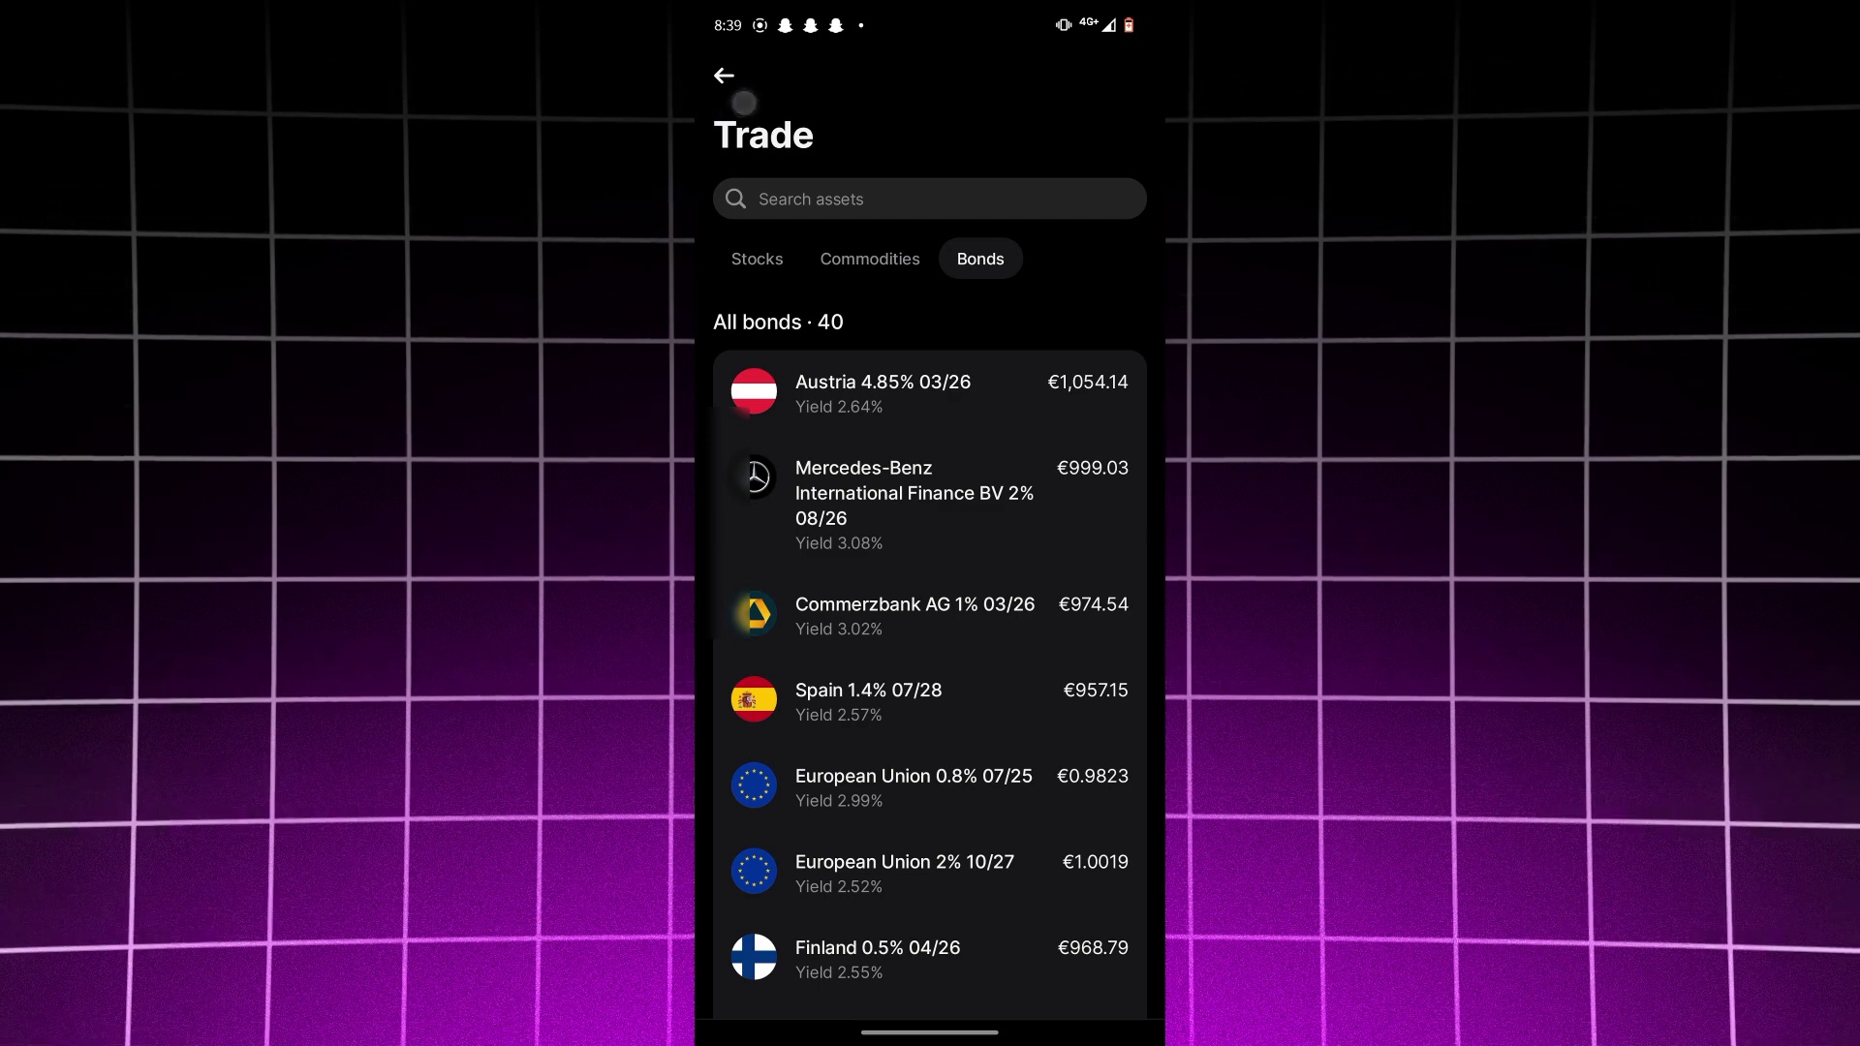
- Check the Invest account documents, then reopen Trade on the Stocks category
click(724, 76)
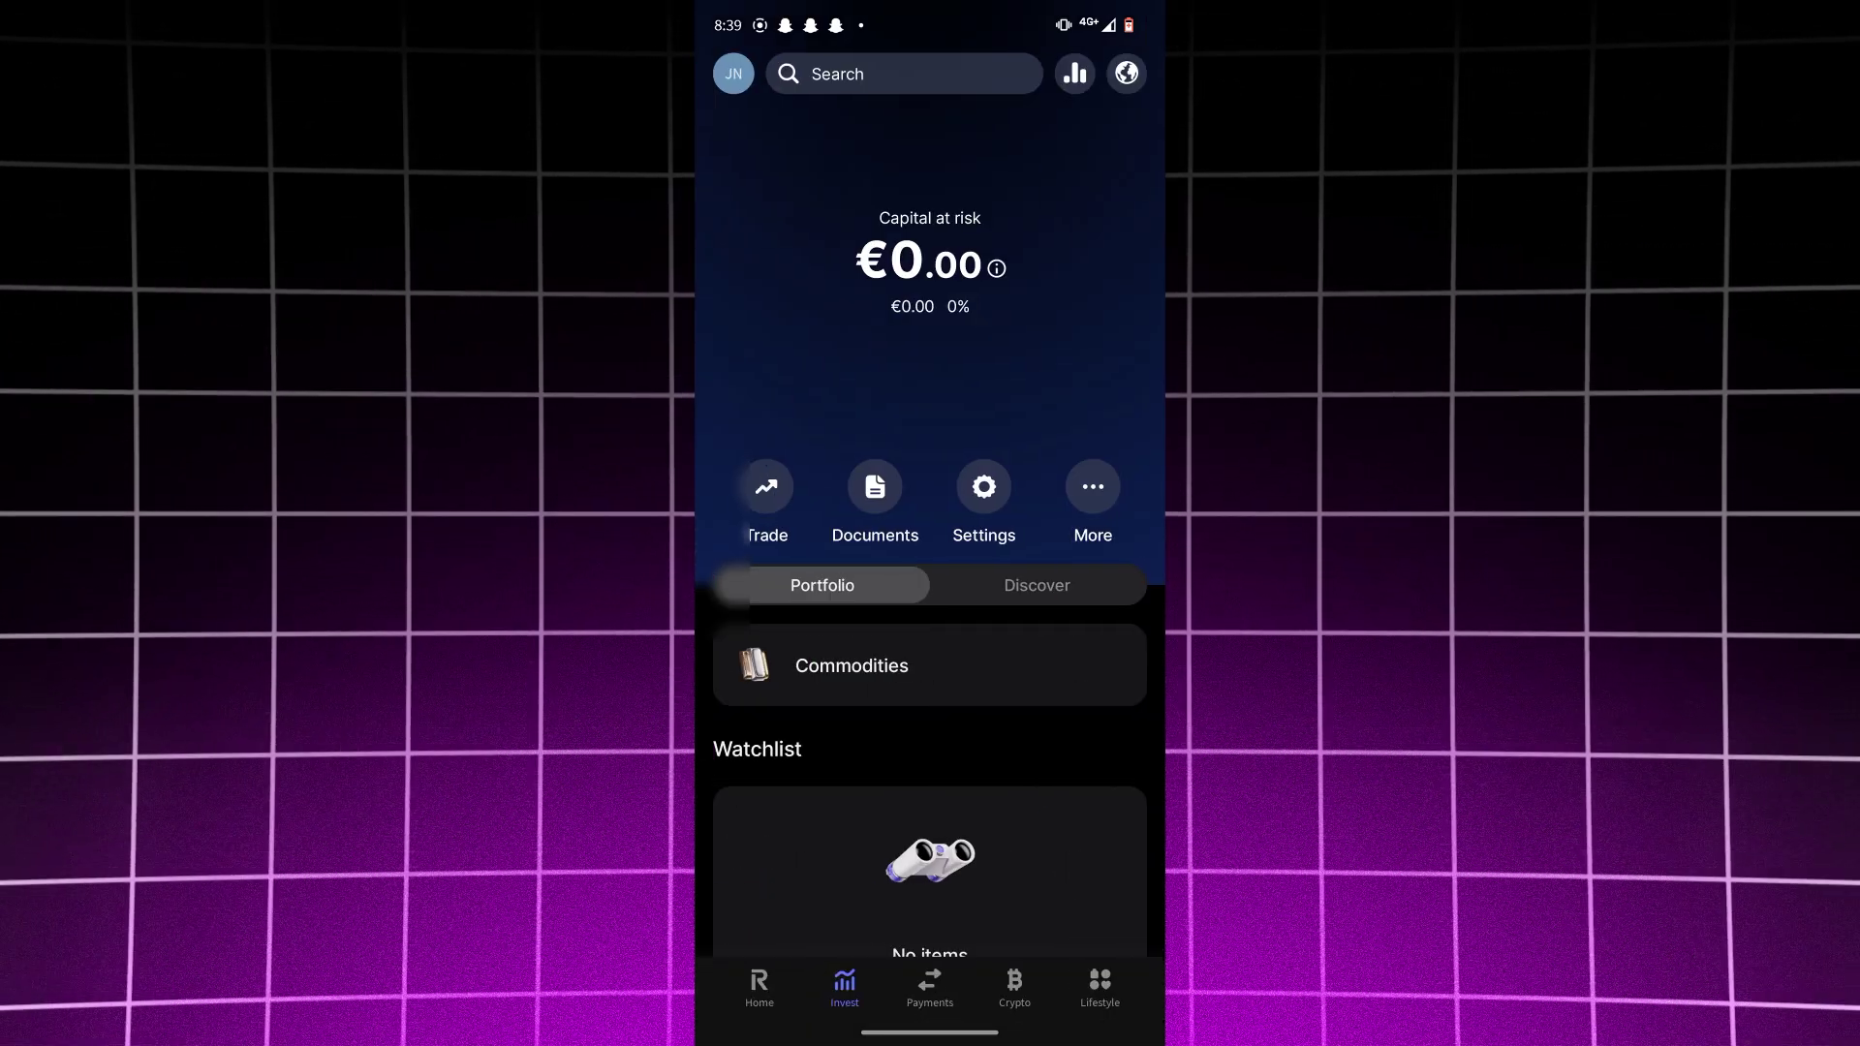
click(875, 402)
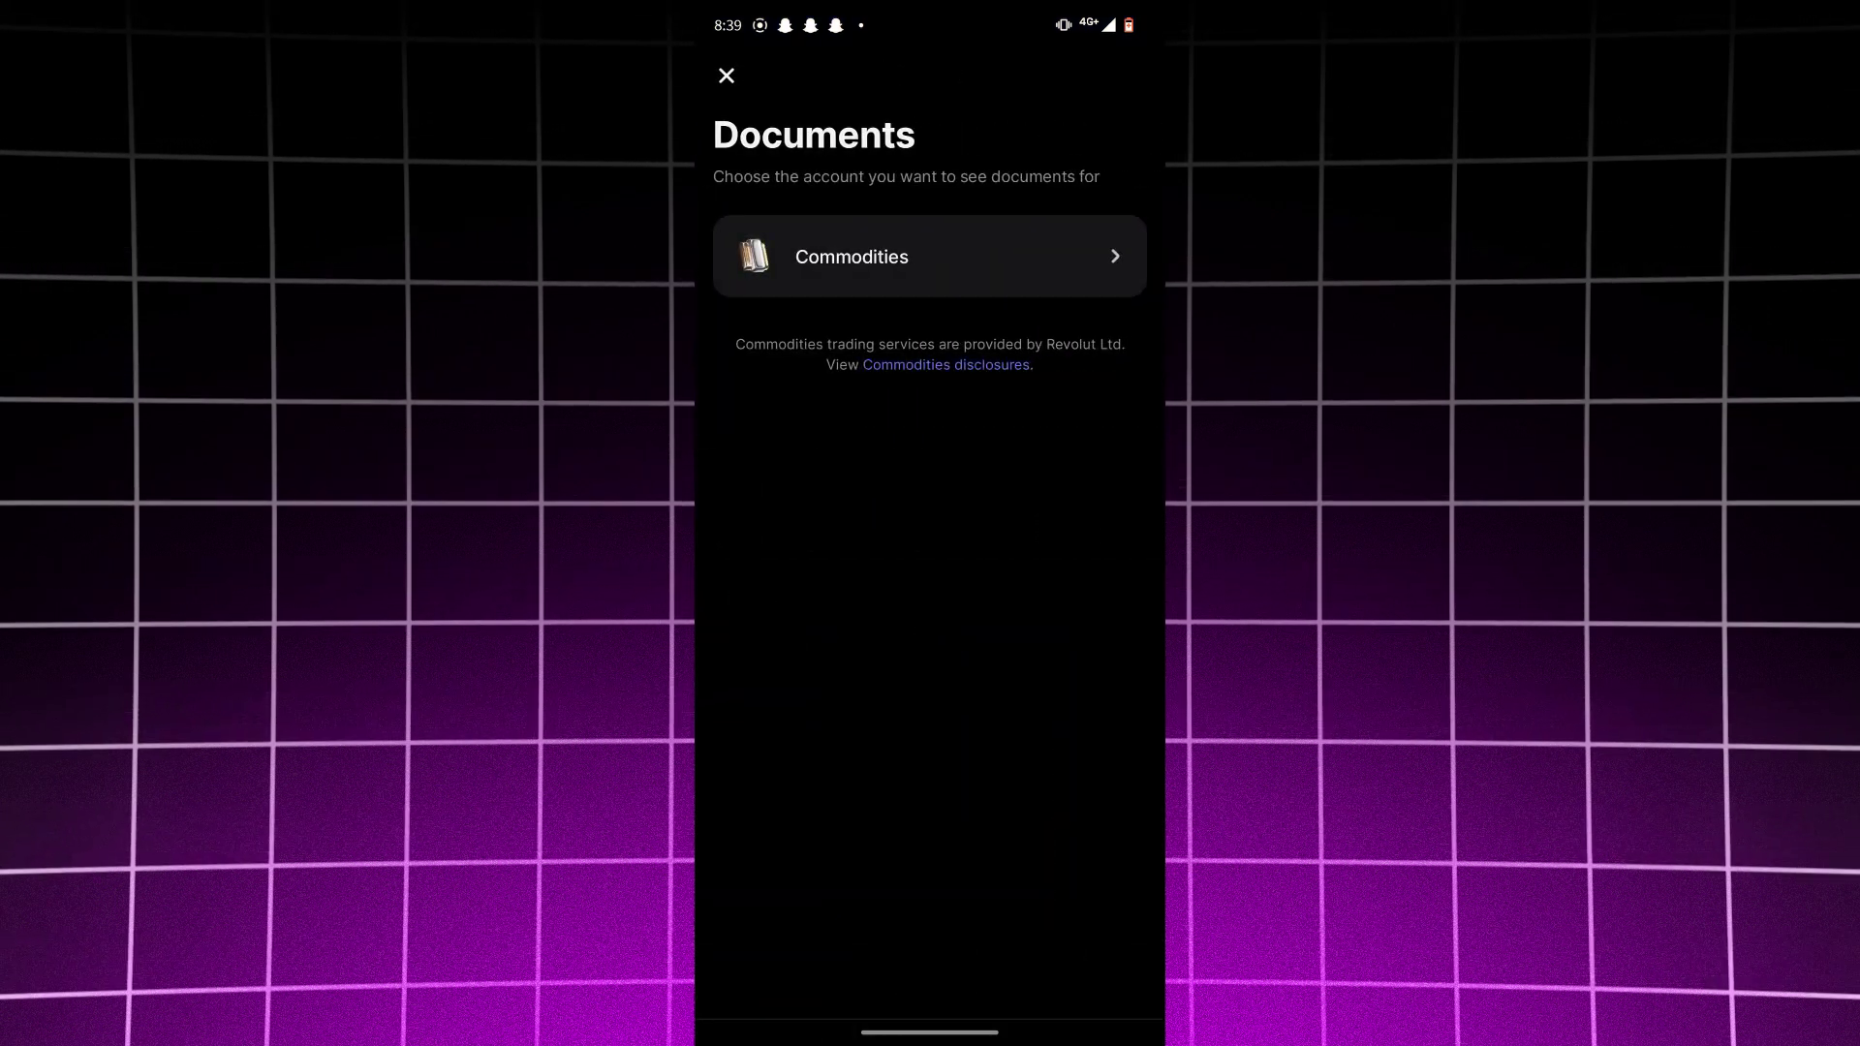
click(727, 76)
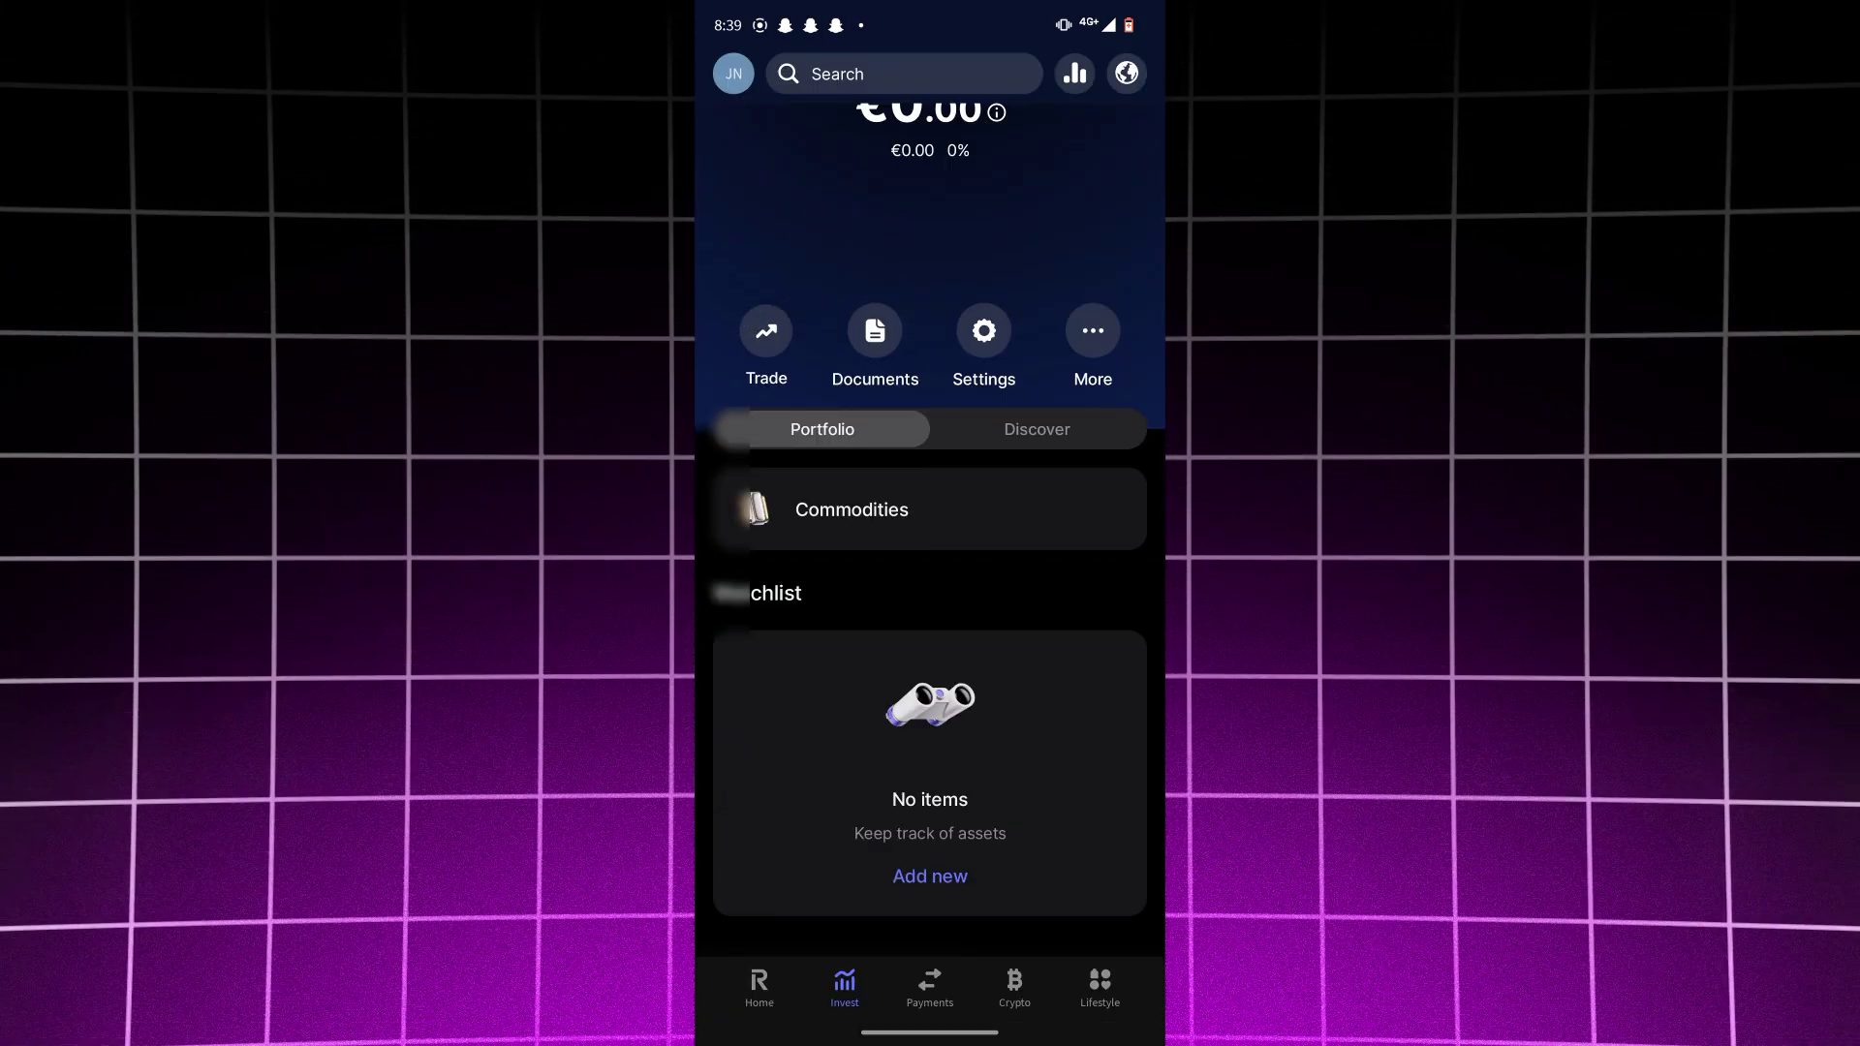
click(767, 332)
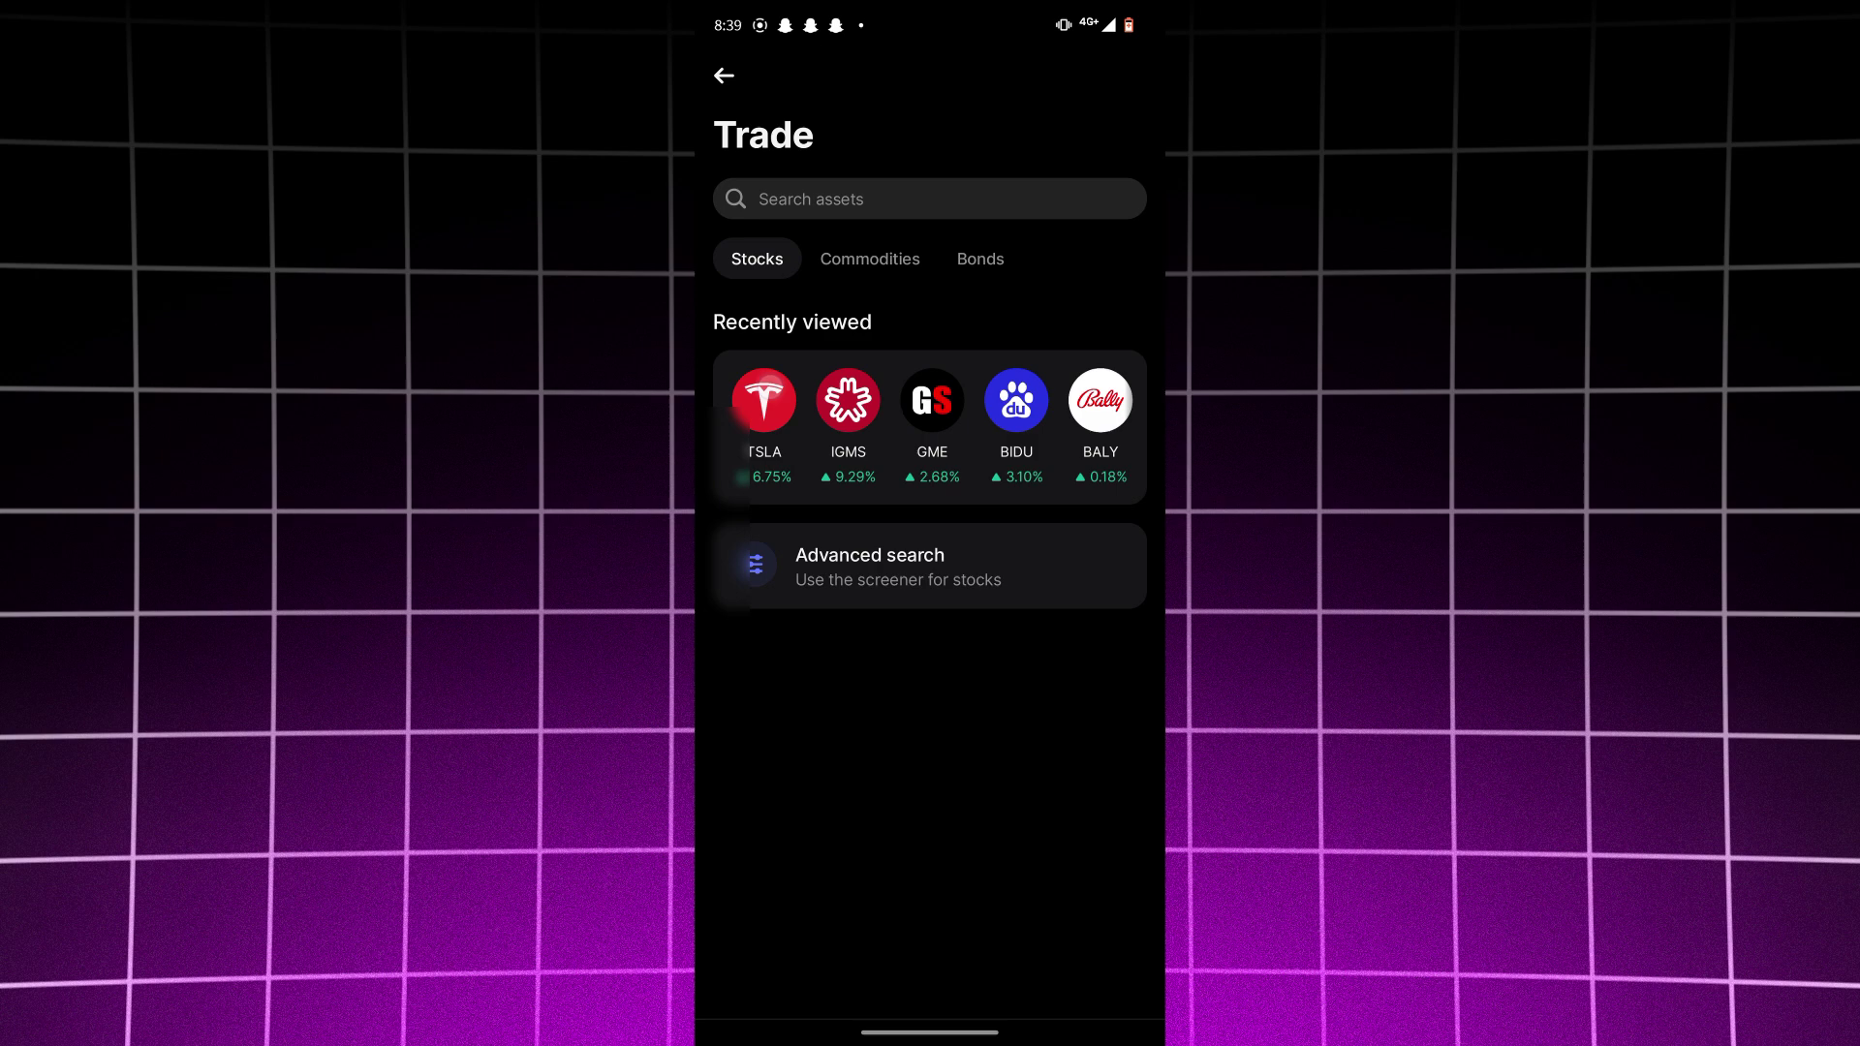
- Apply for a trading account from the TSLA page and check the account-ready notification
click(764, 401)
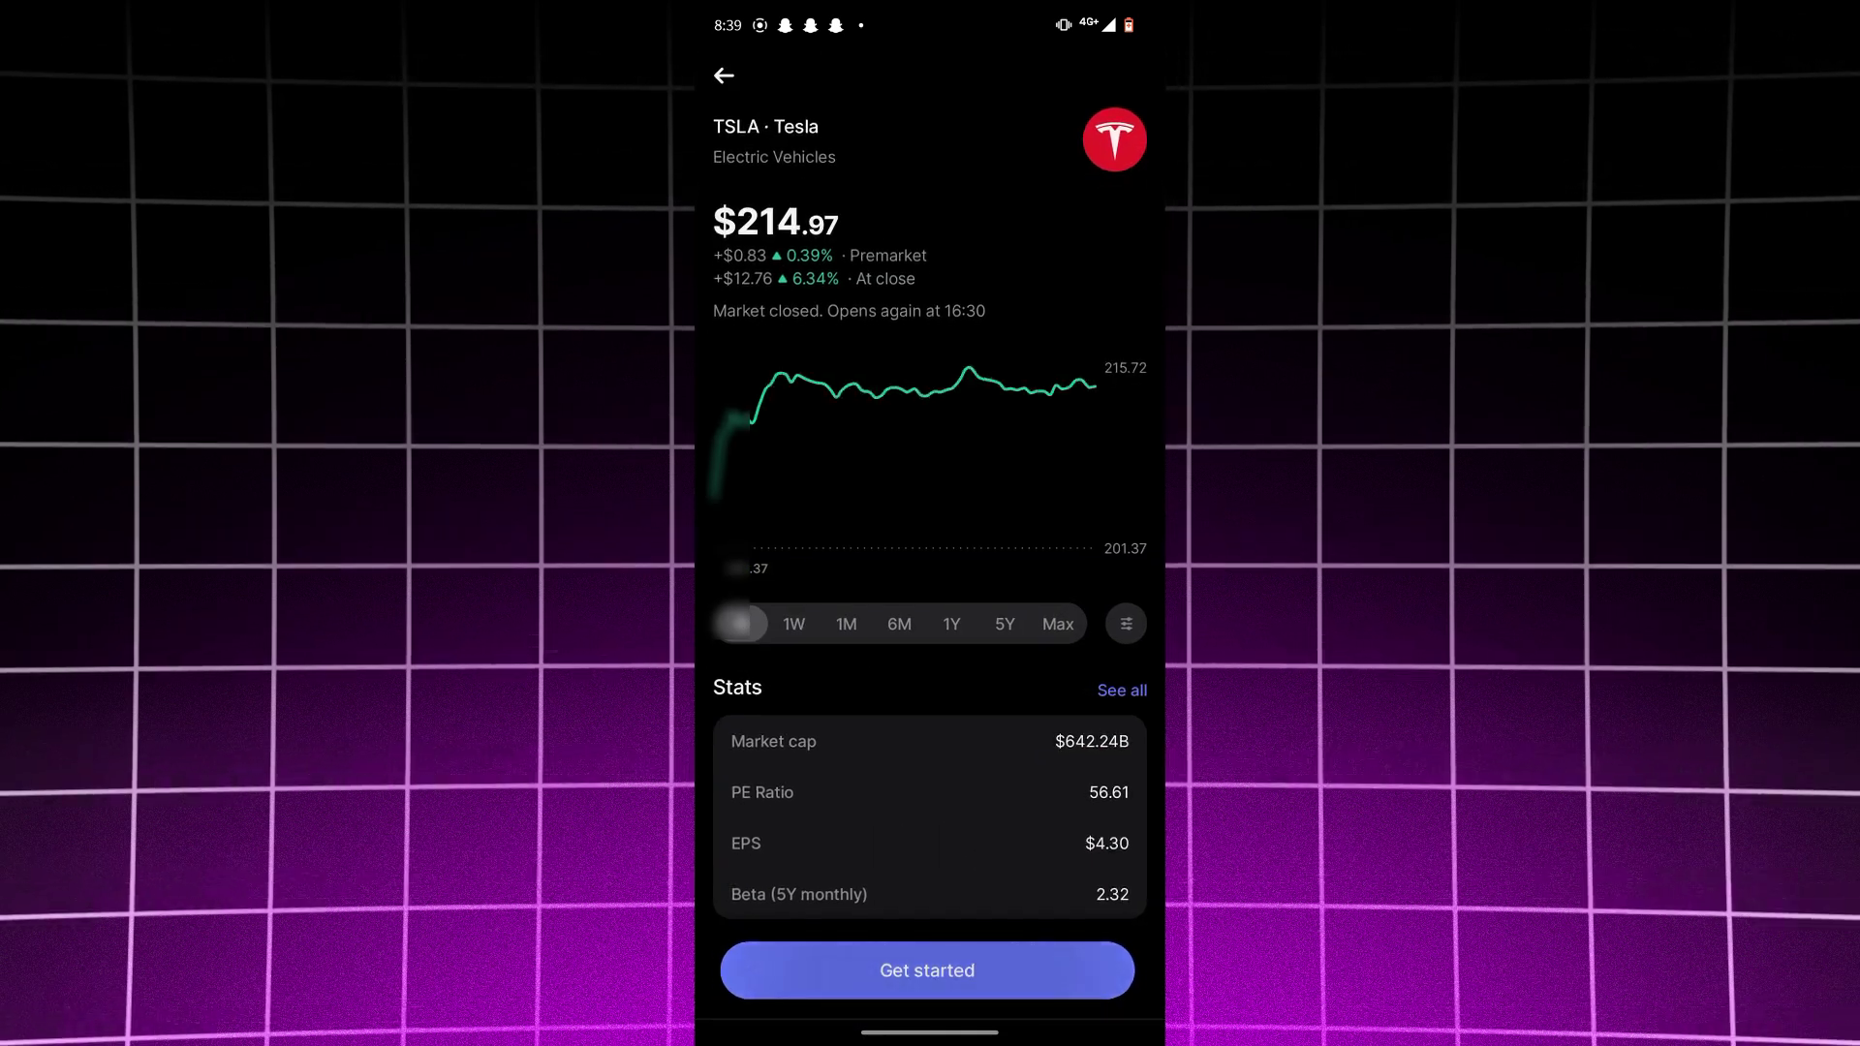
click(928, 971)
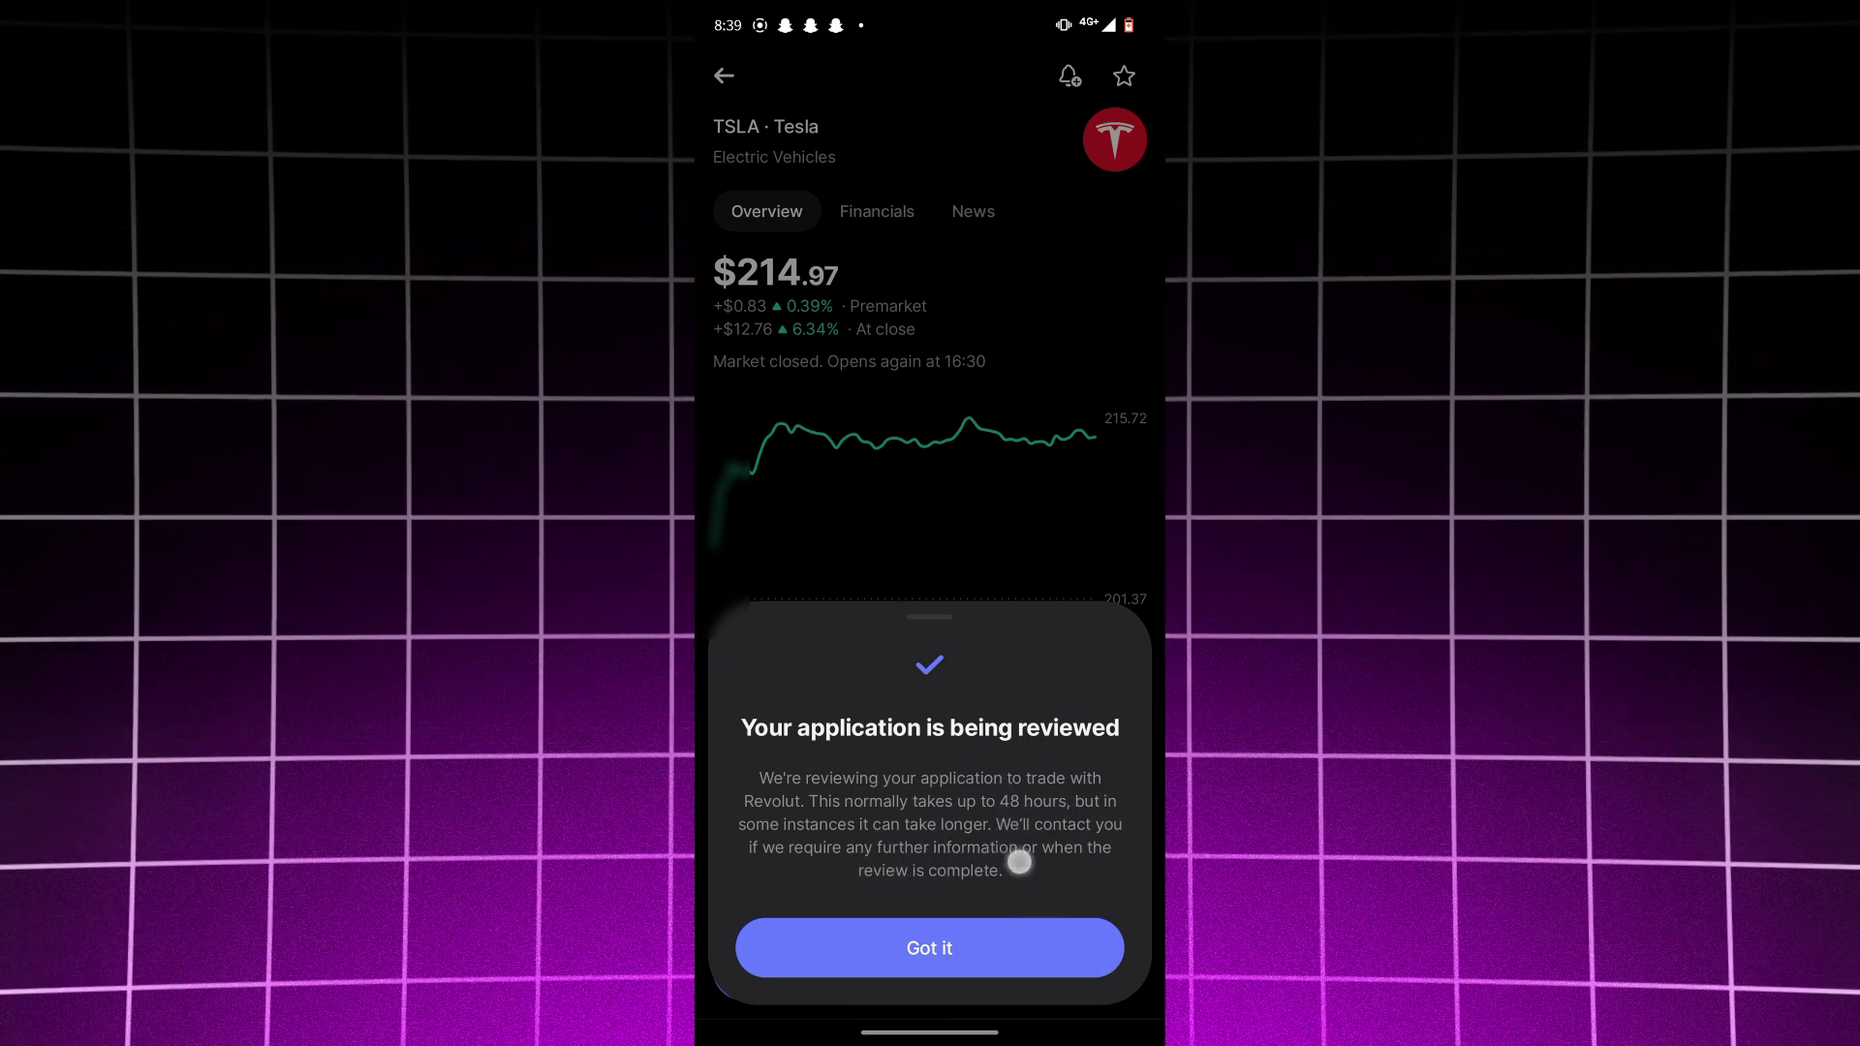
click(1053, 953)
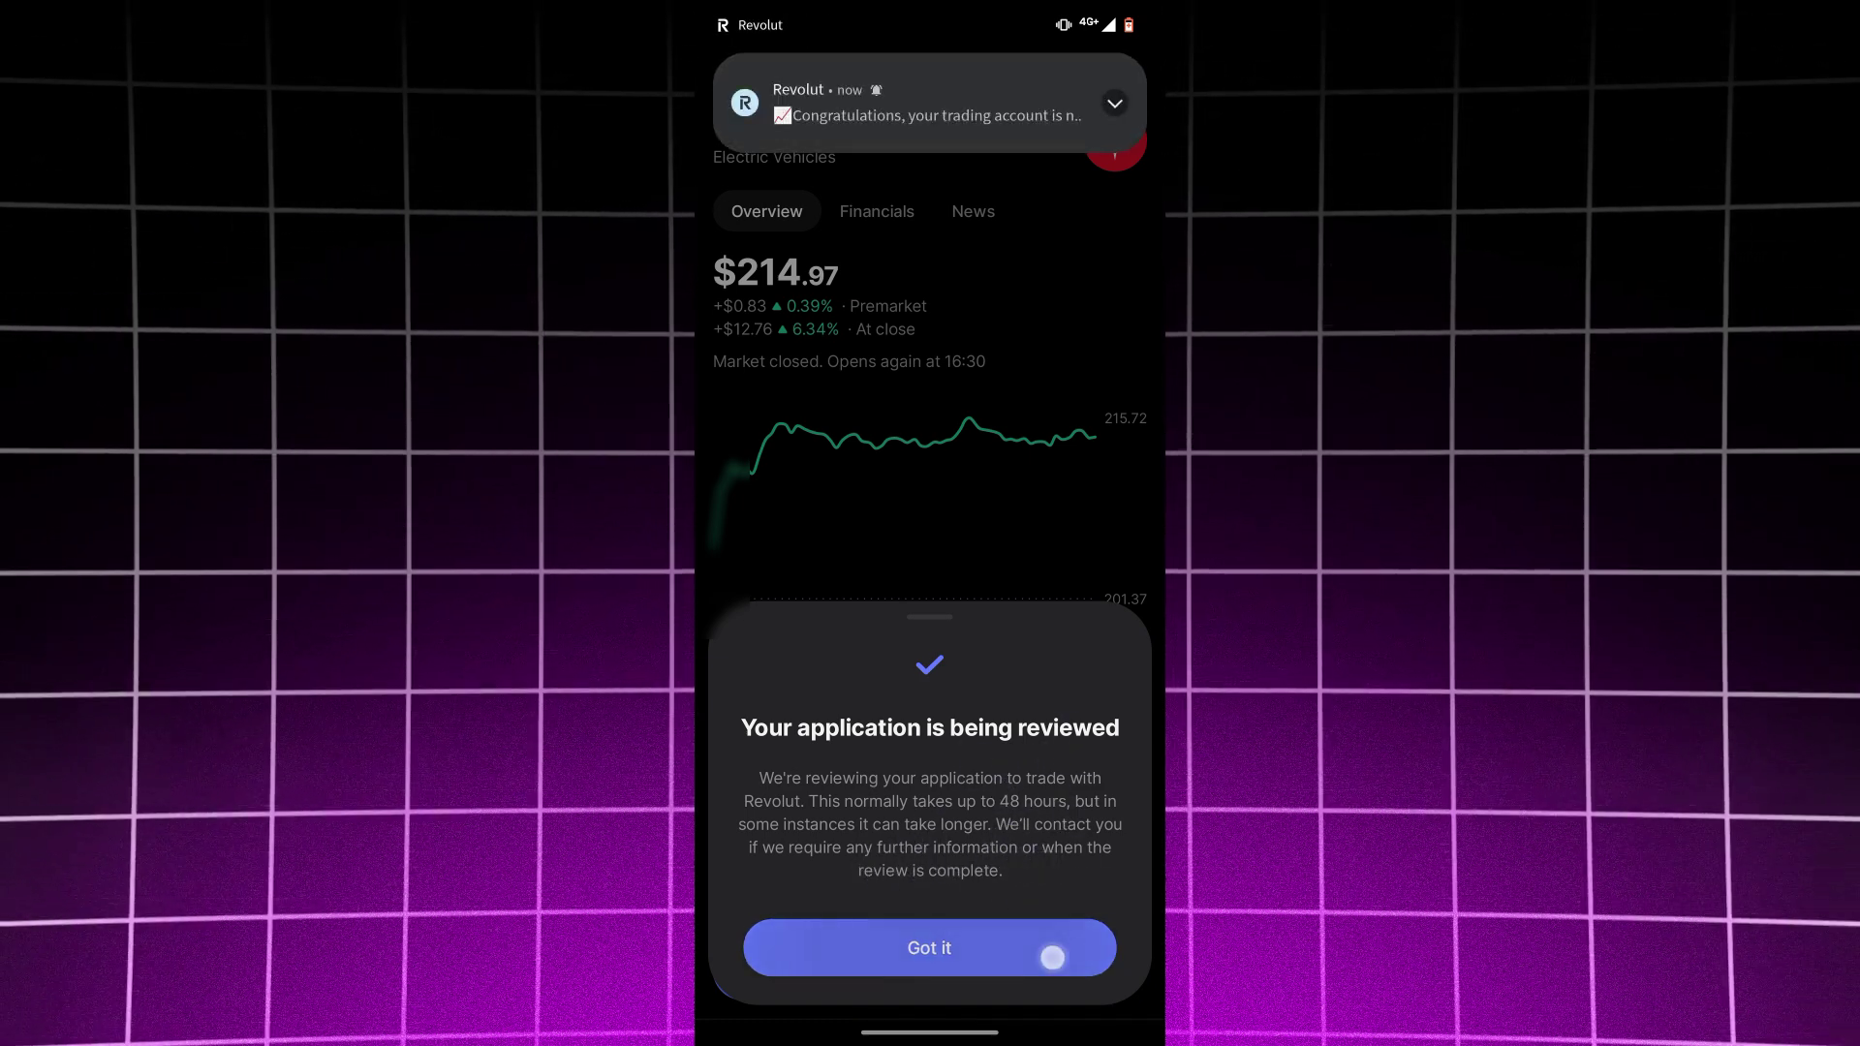
drag(930, 14, 930, 581)
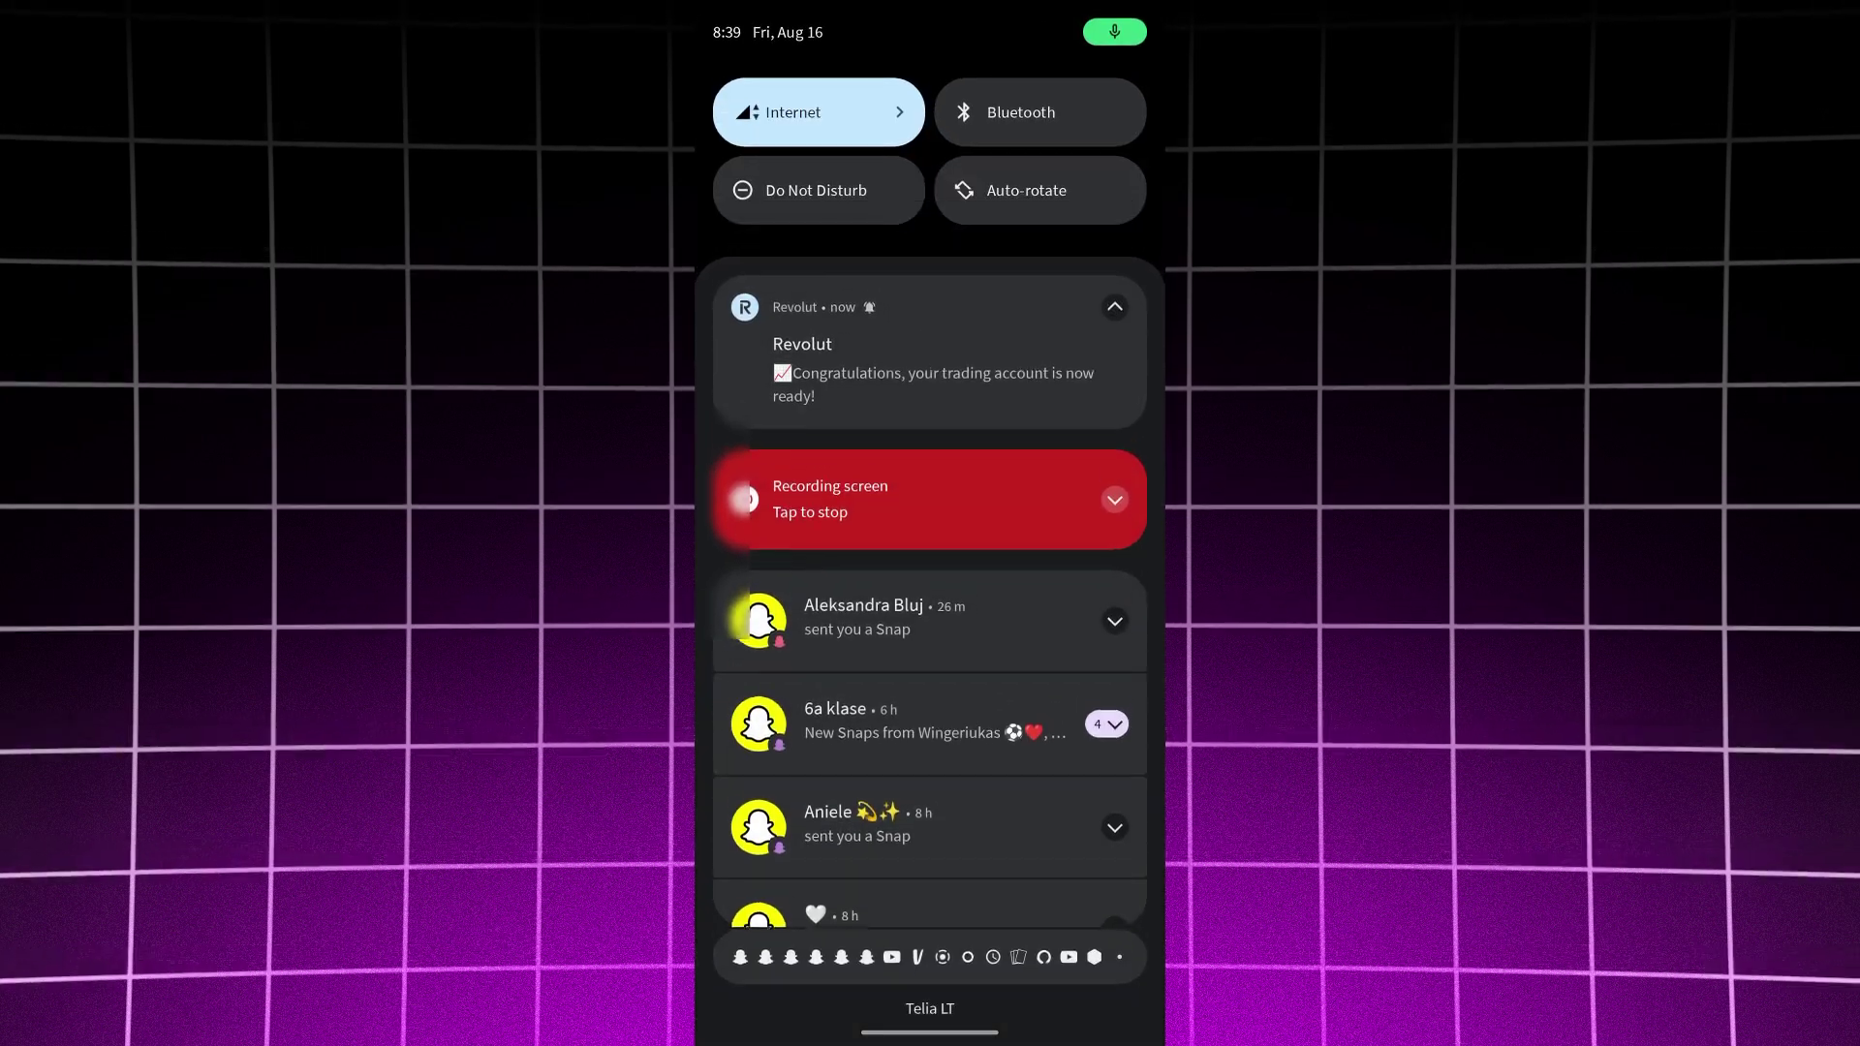
scroll(1077, 742, down, 10)
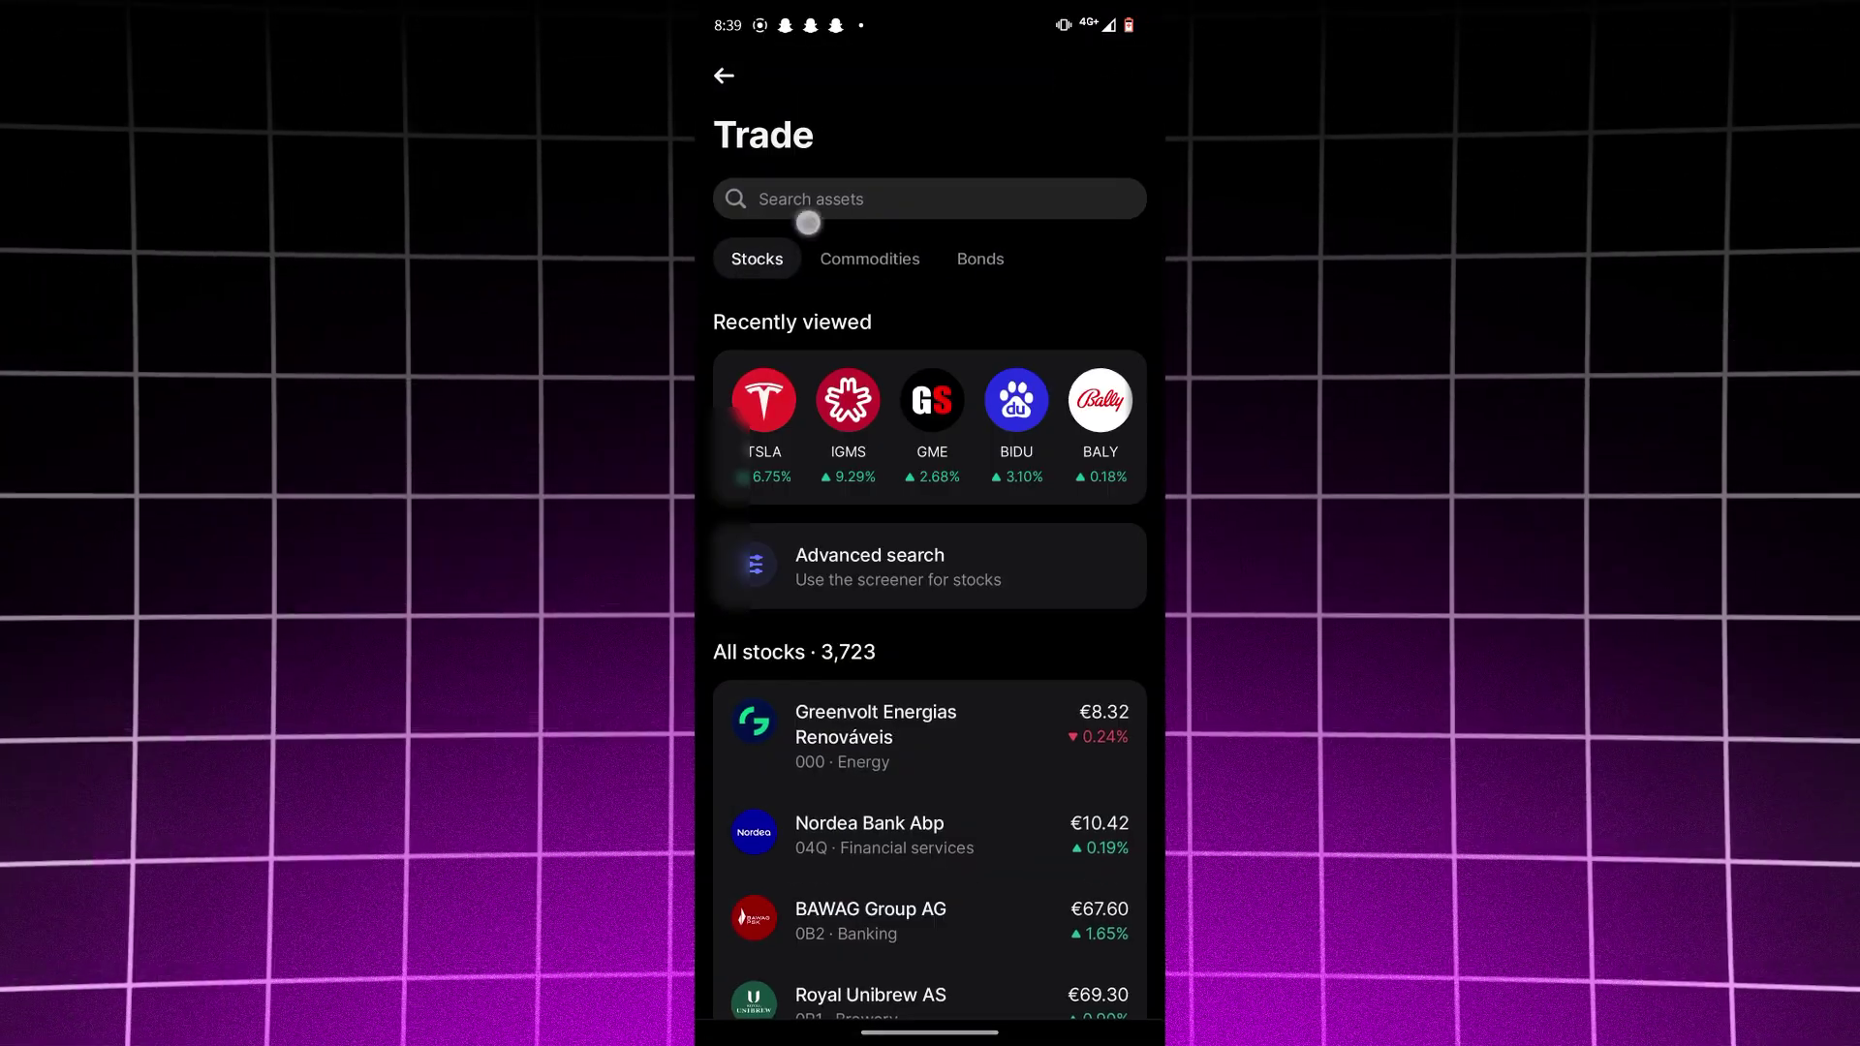
- Open the US dollar brokerage balance and its Add money screen
click(724, 77)
scroll(931, 582, up, 5)
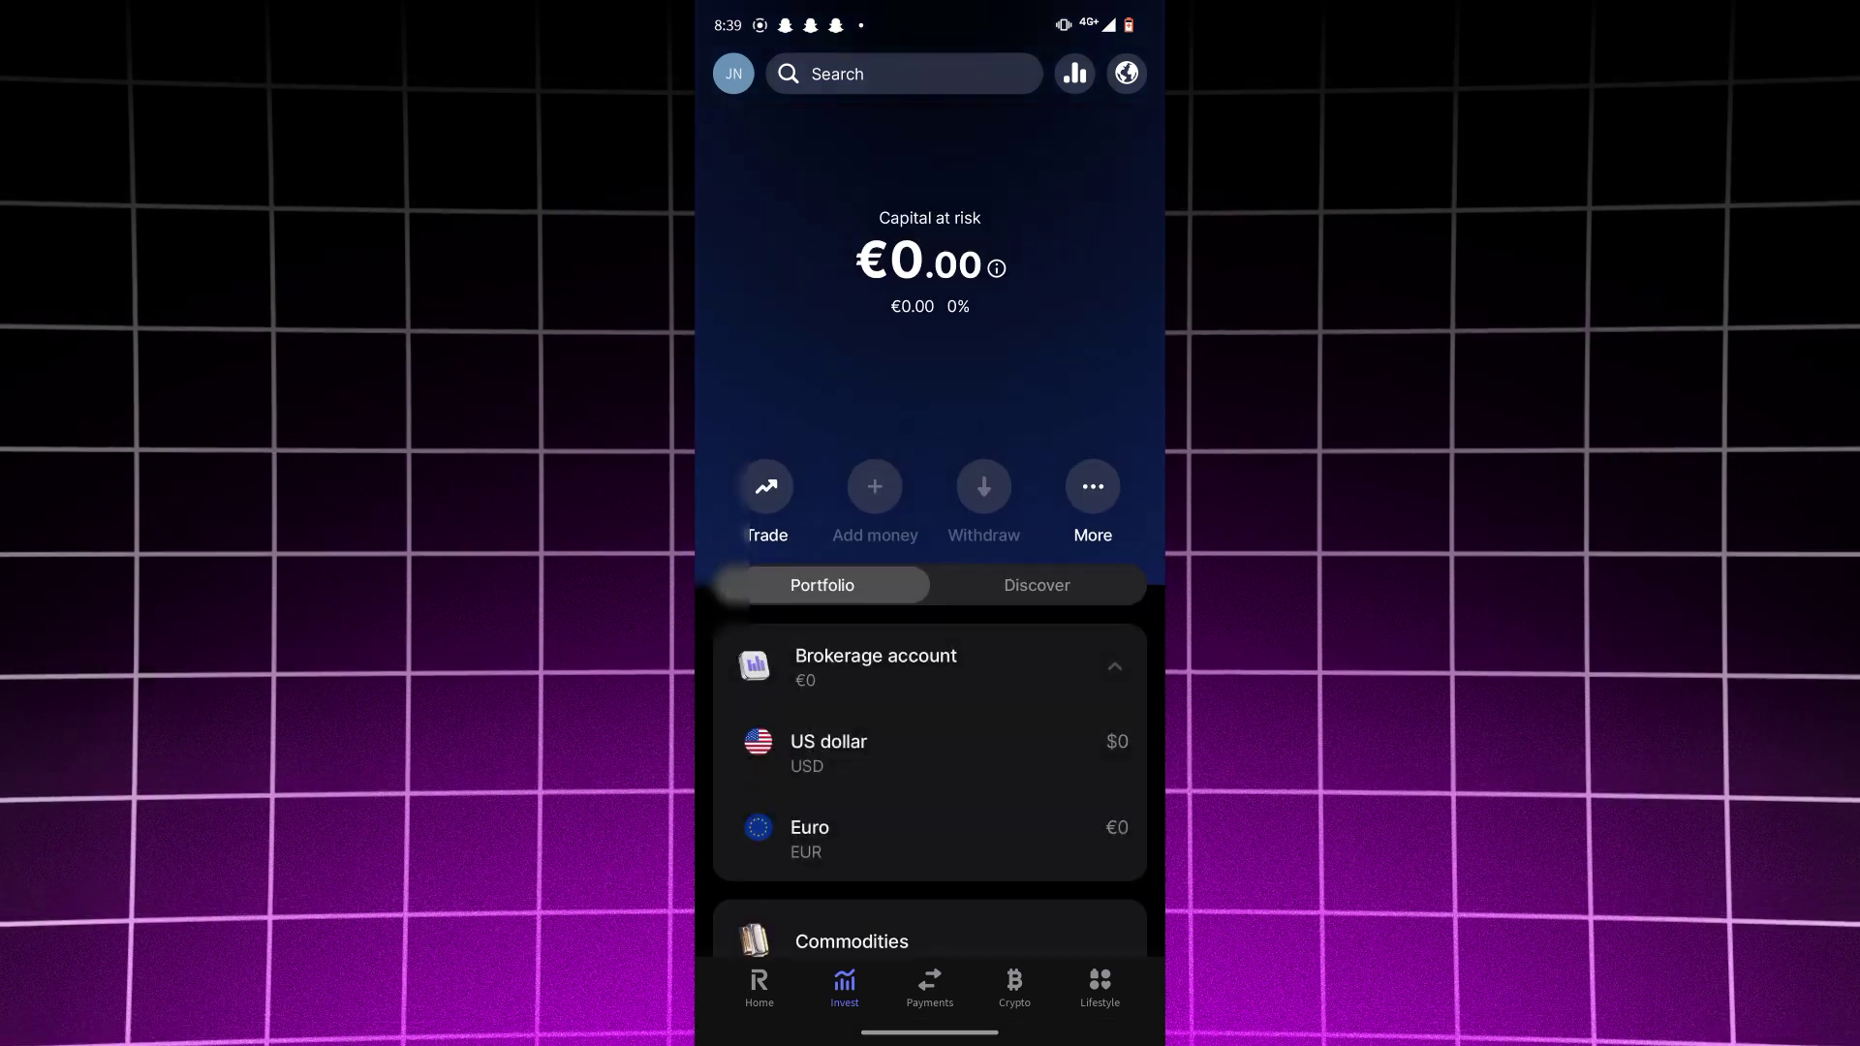
scroll(930, 654, down, 3)
scroll(930, 654, up, 3)
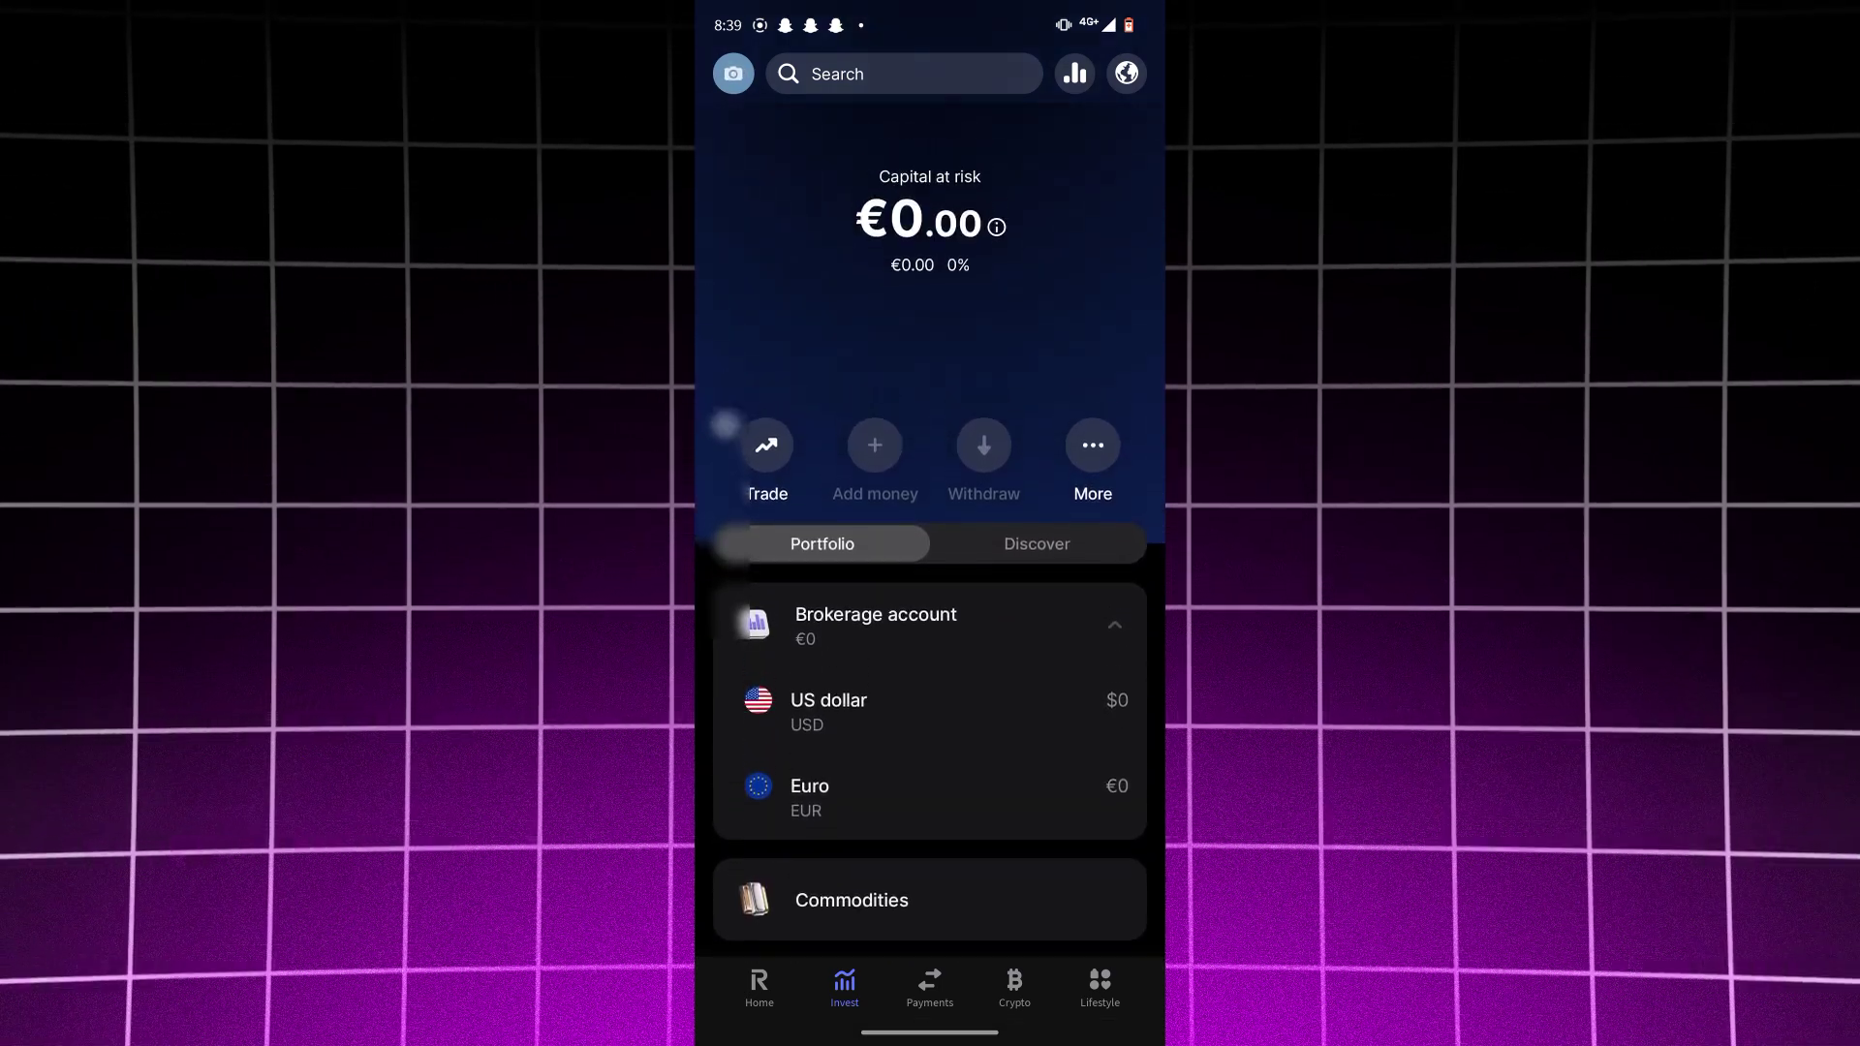
click(1033, 700)
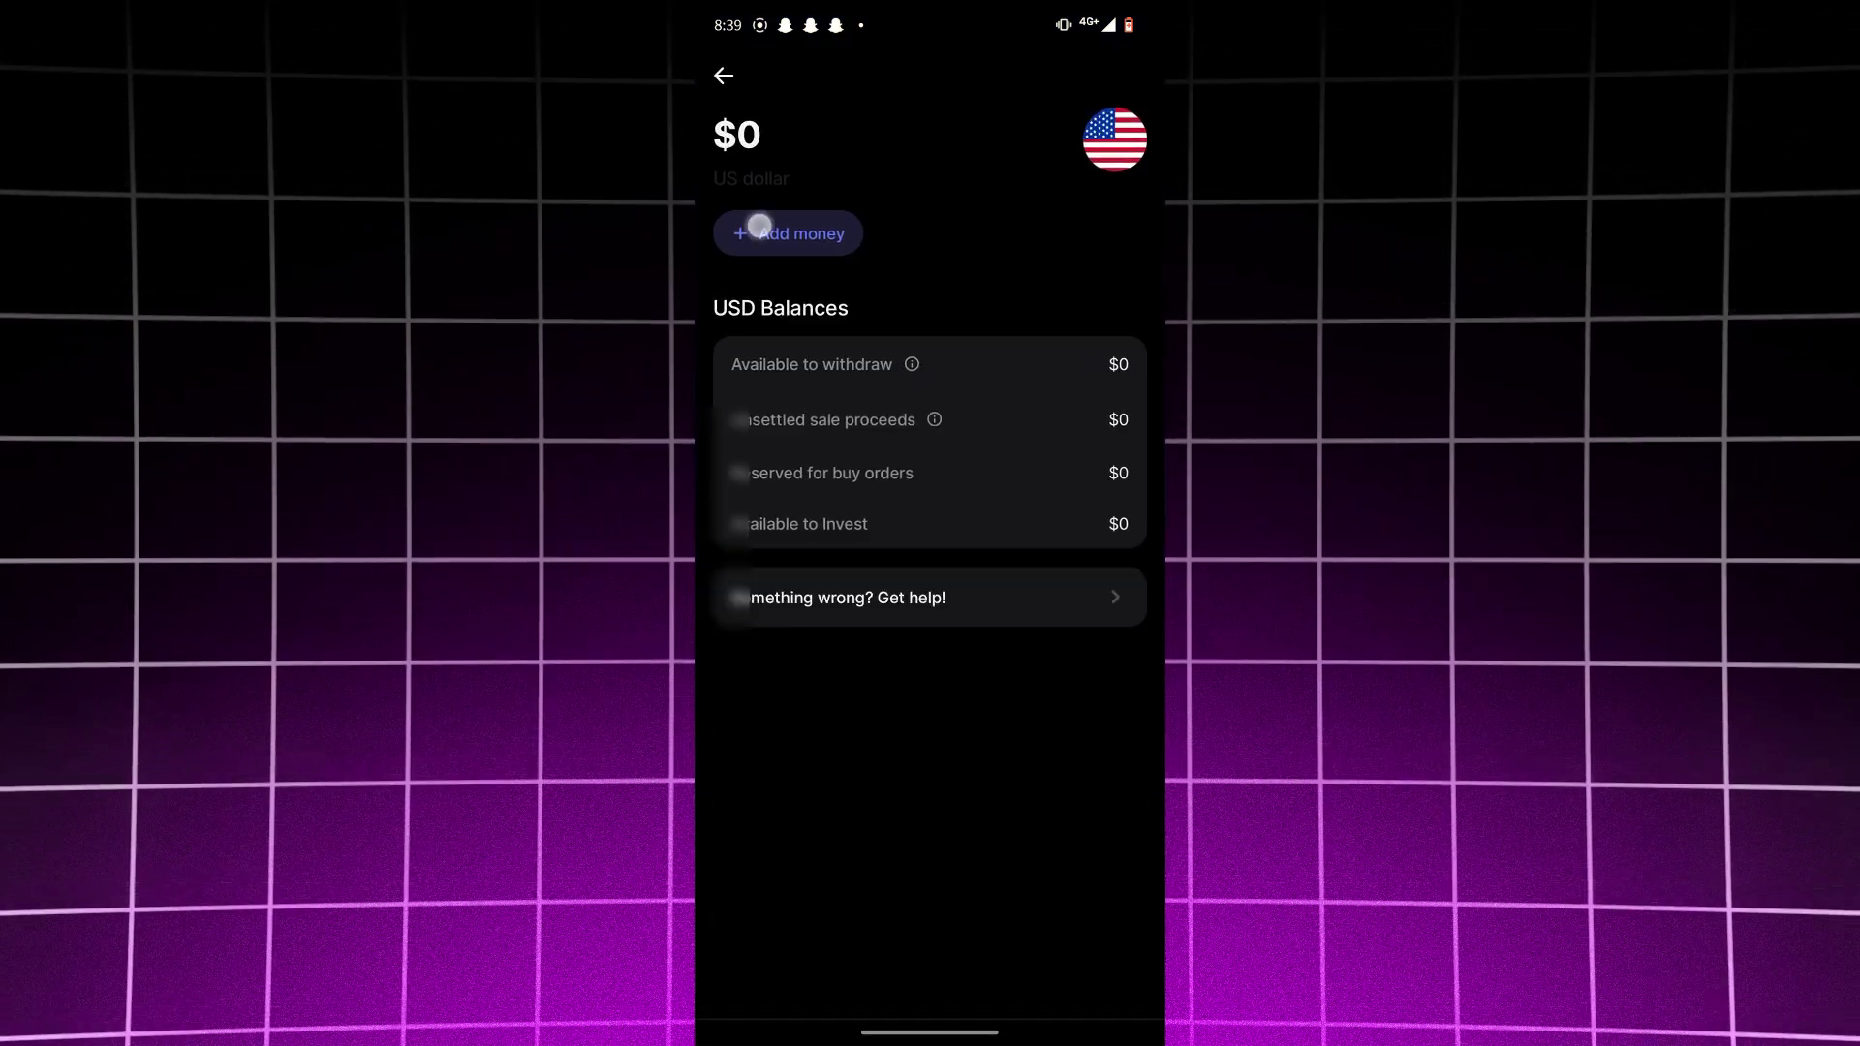
click(787, 233)
- Enter a $100 top-up (about €91.31), then leave without depositing
click(754, 752)
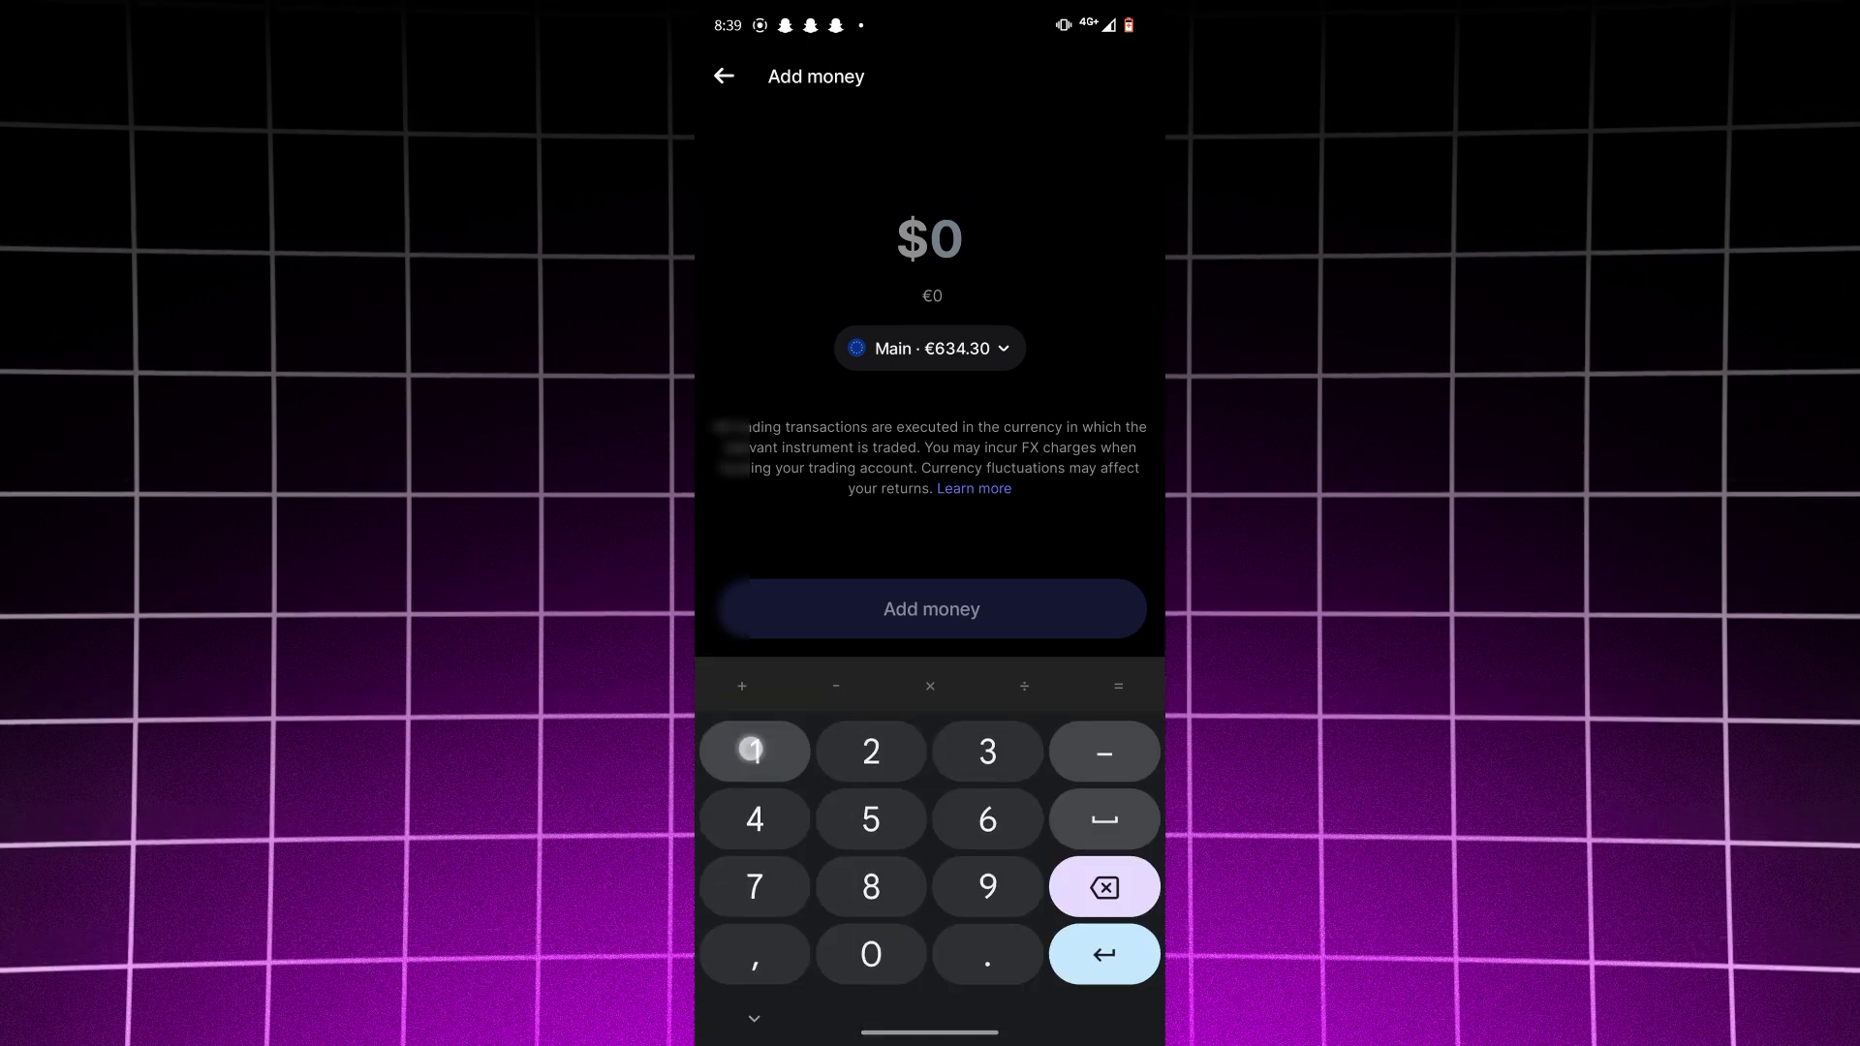
text($1)
click(871, 955)
click(871, 956)
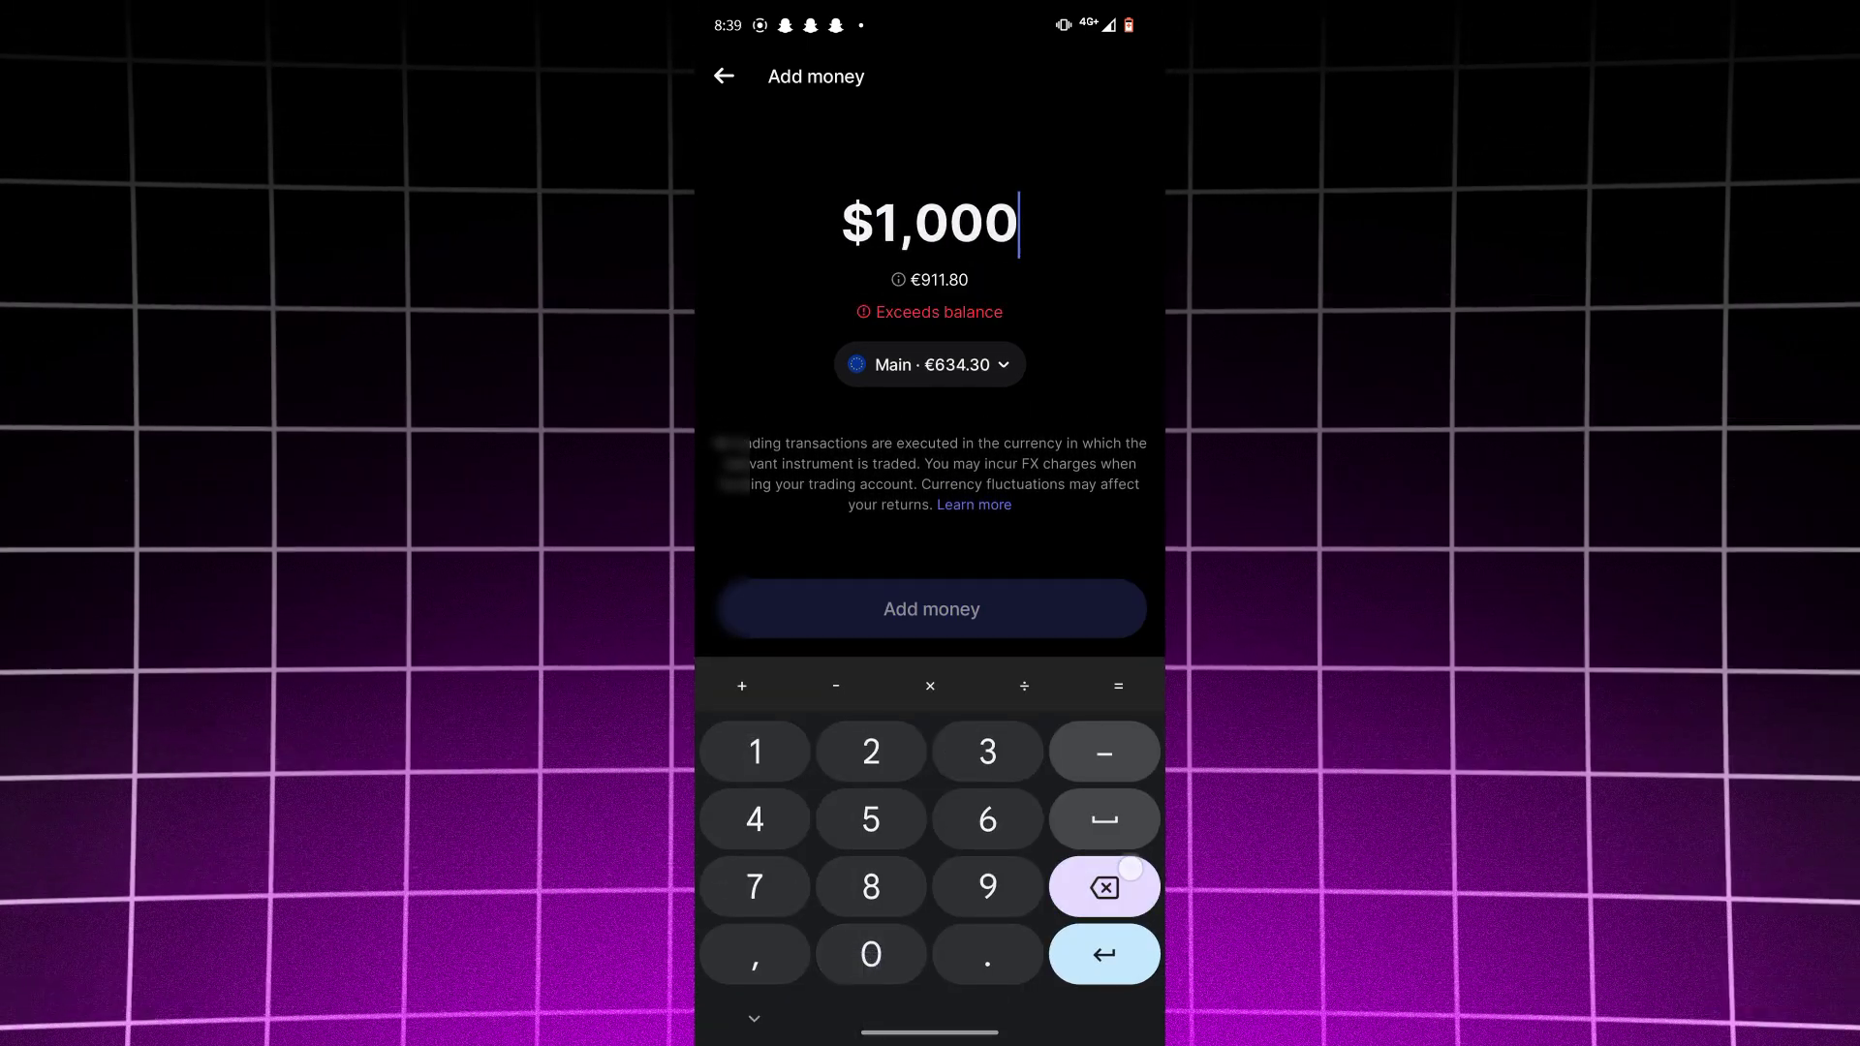
click(1104, 886)
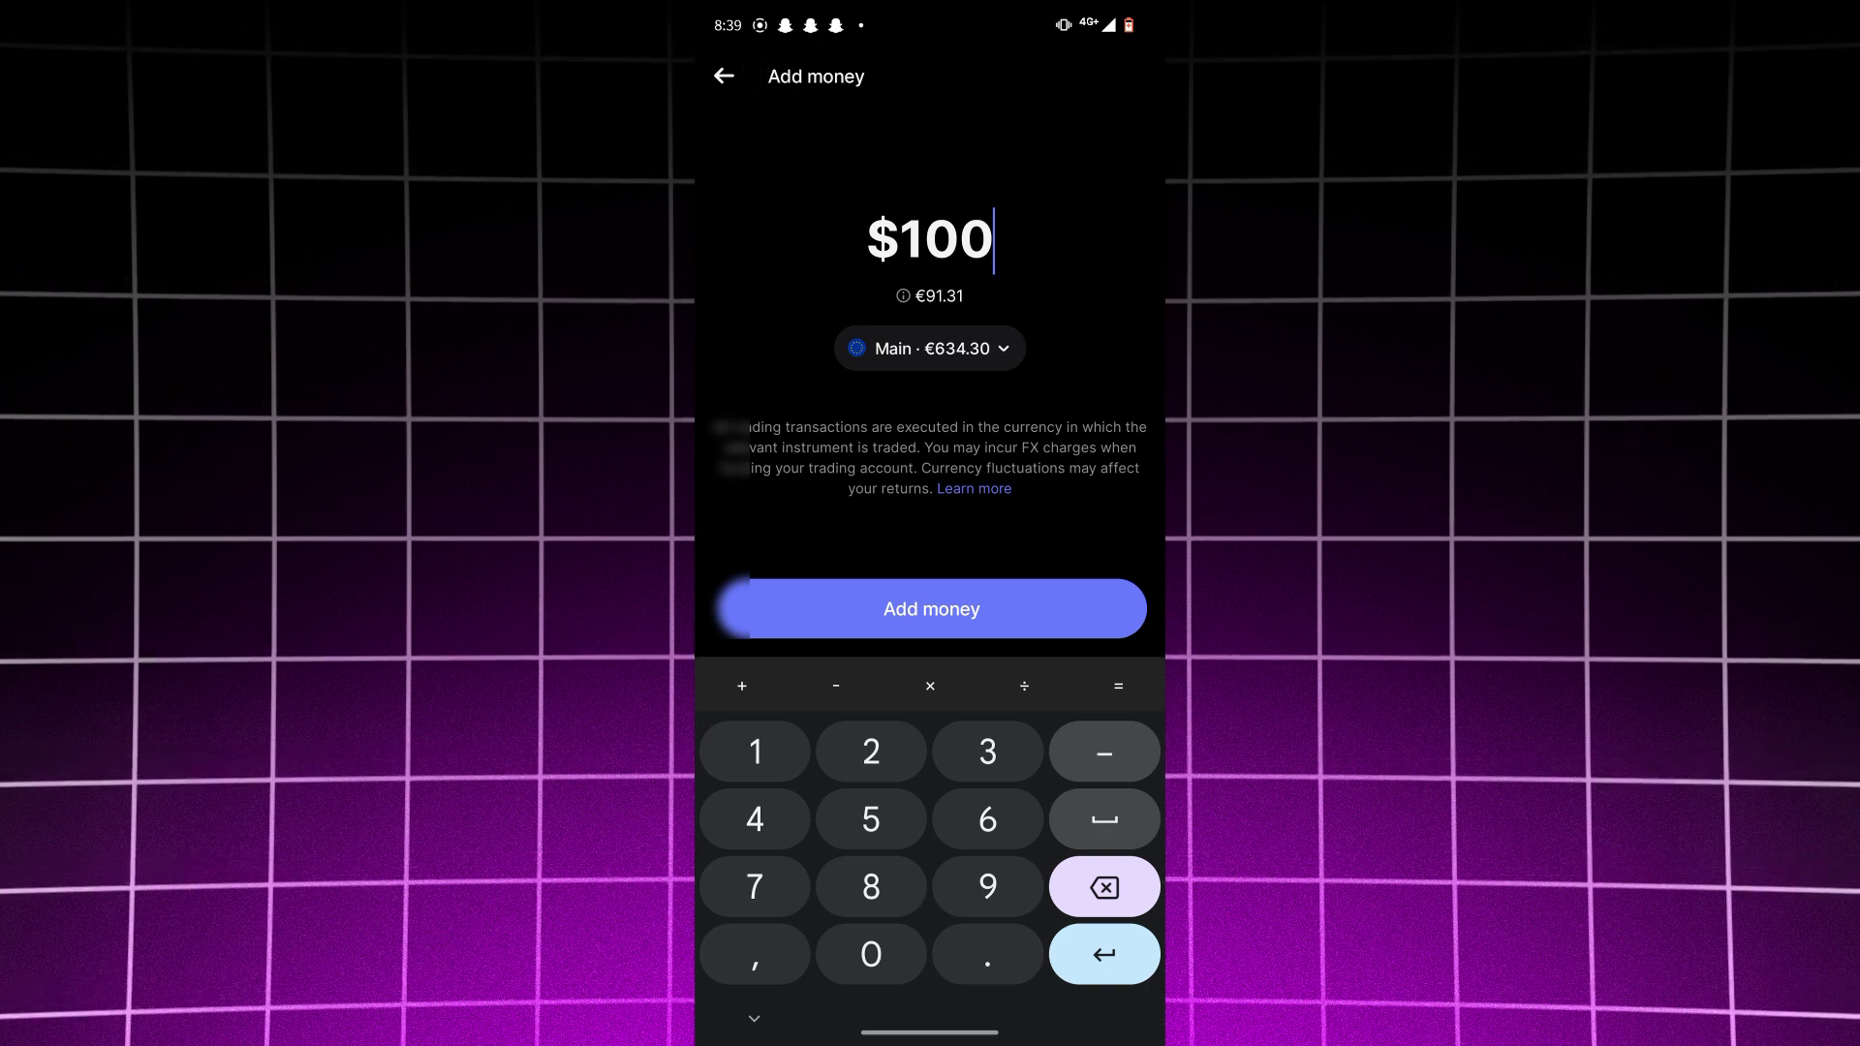
click(725, 76)
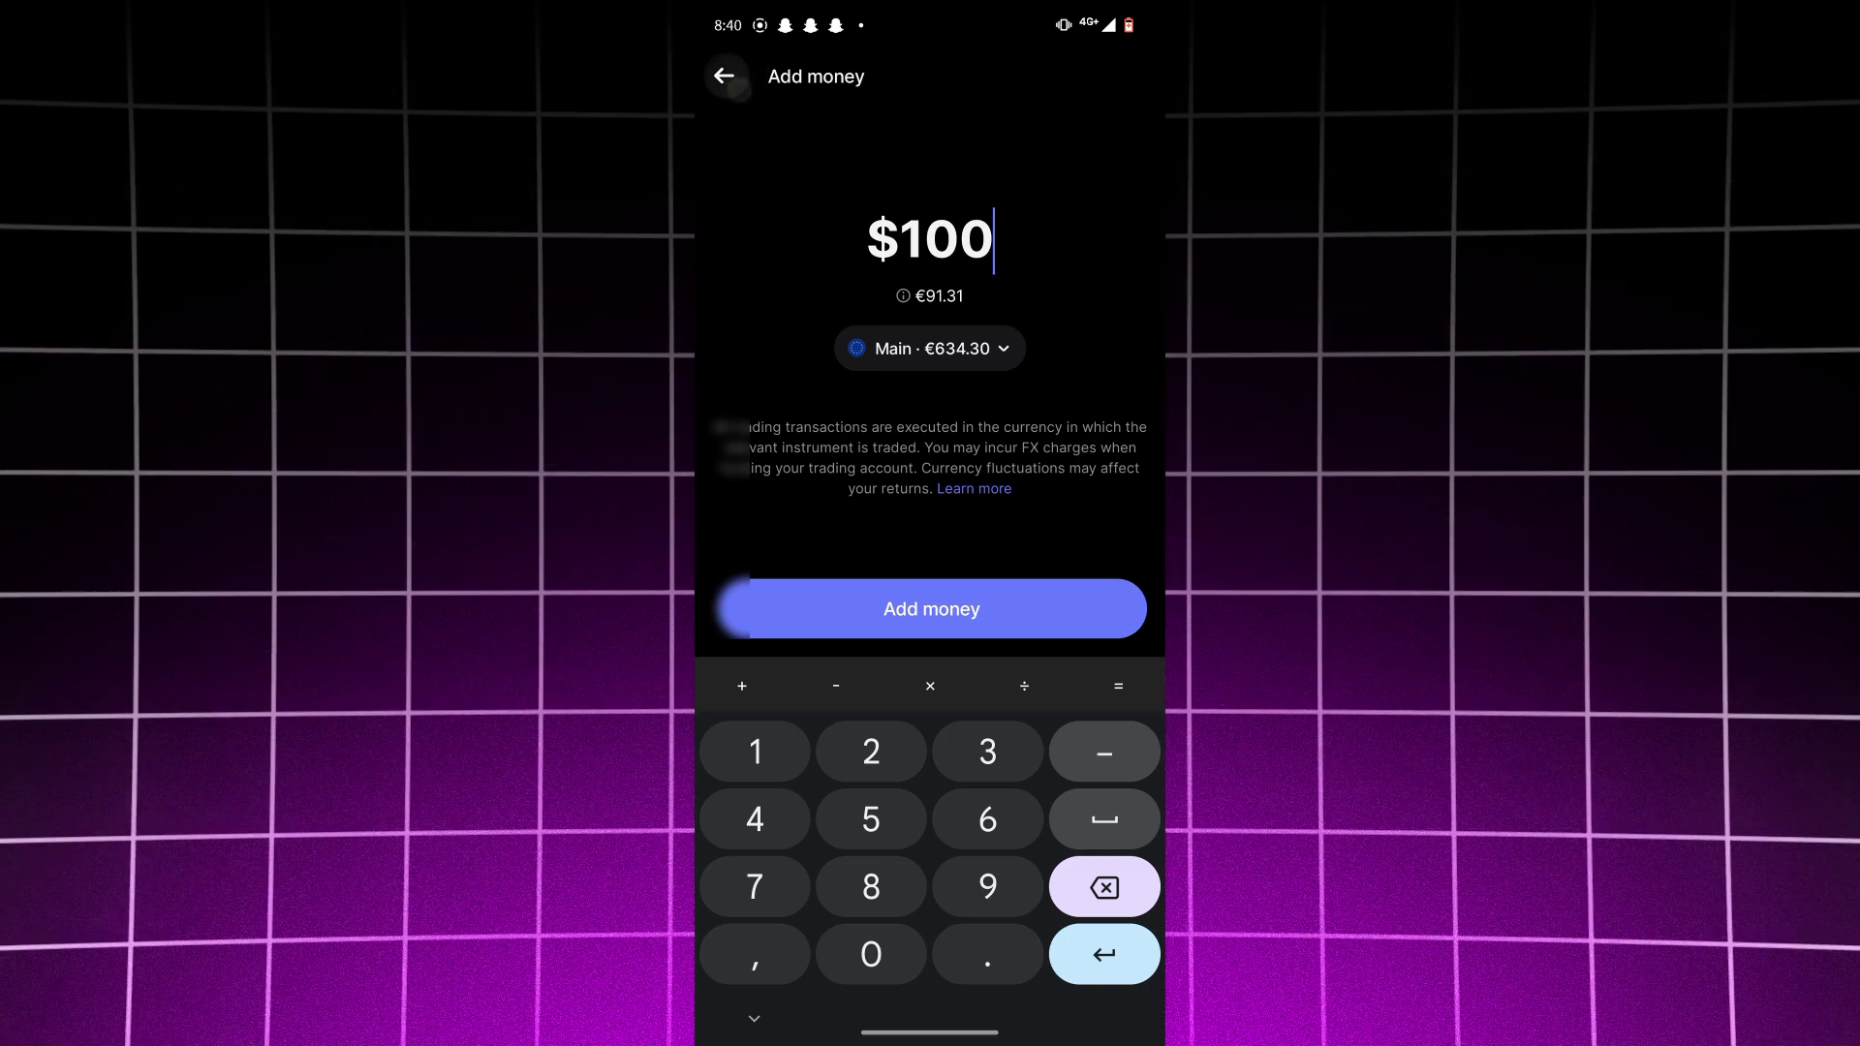
- Return to the Invest portfolio, scroll past the $0 and €0 balances, and open Commodities
click(725, 76)
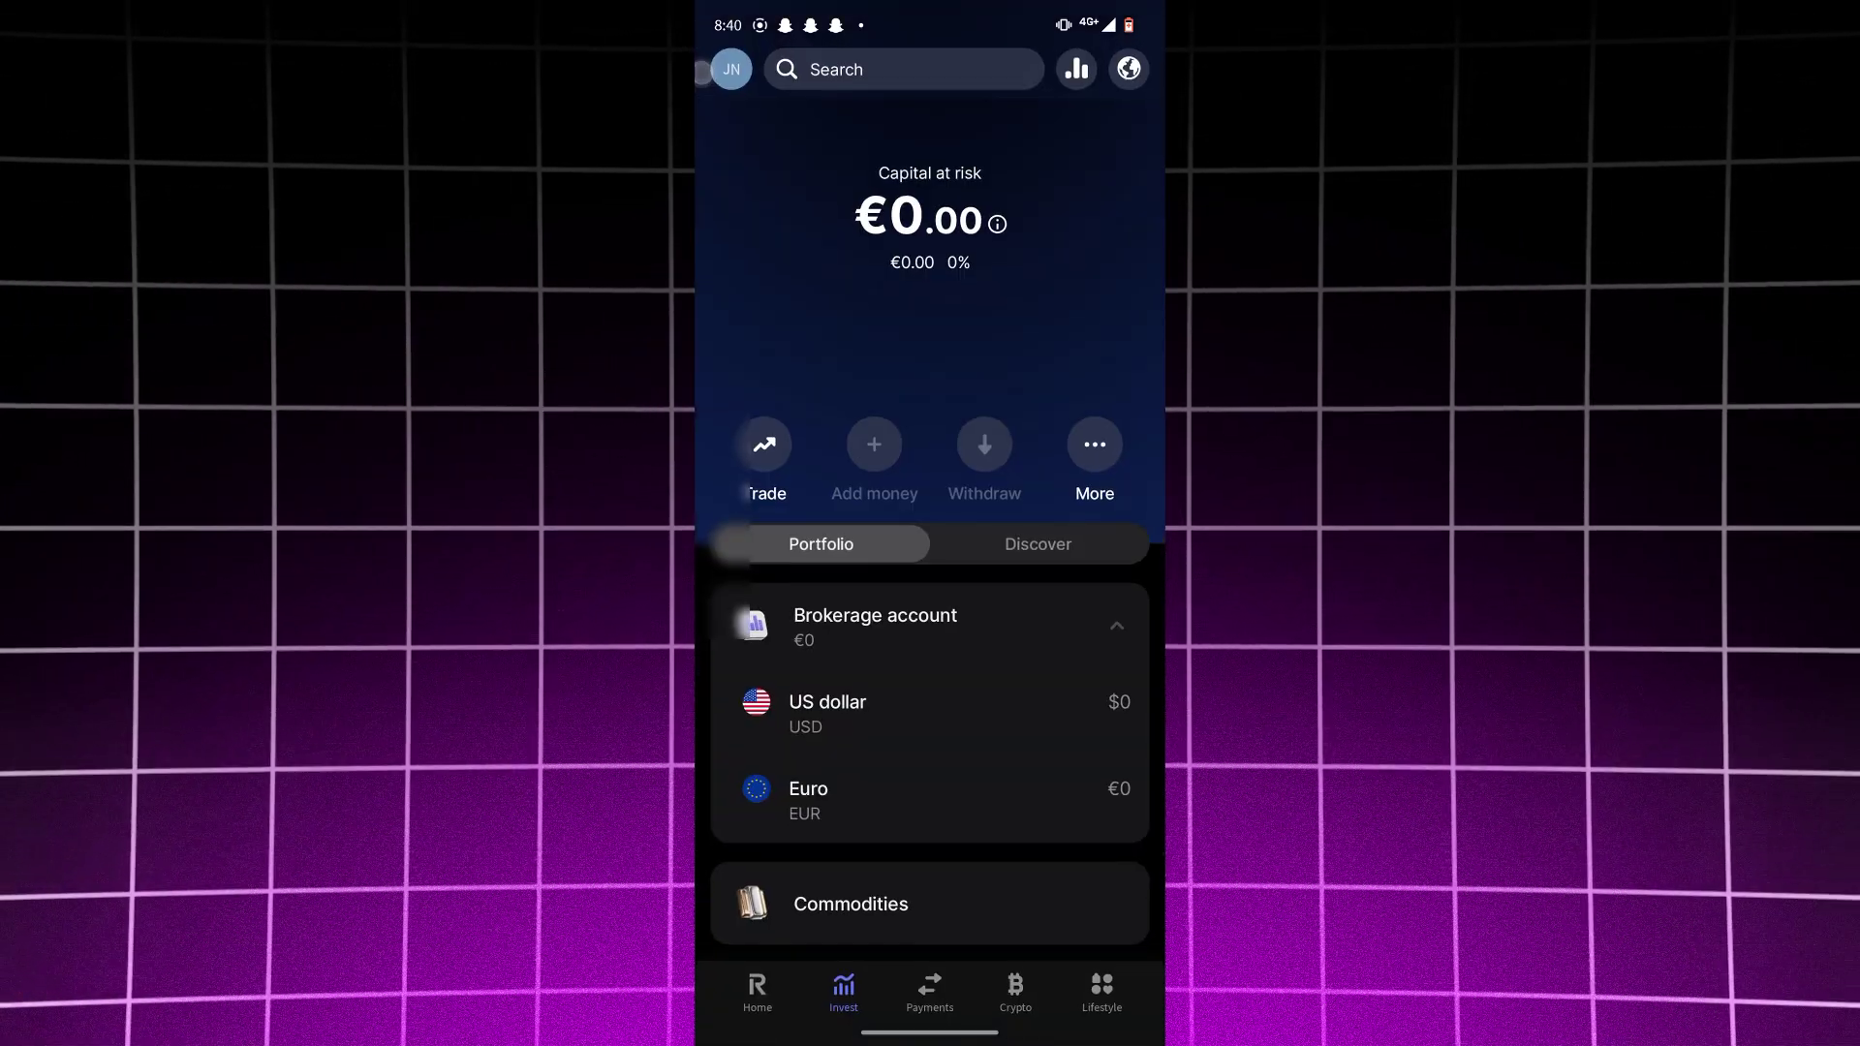
drag(1092, 873, 1091, 290)
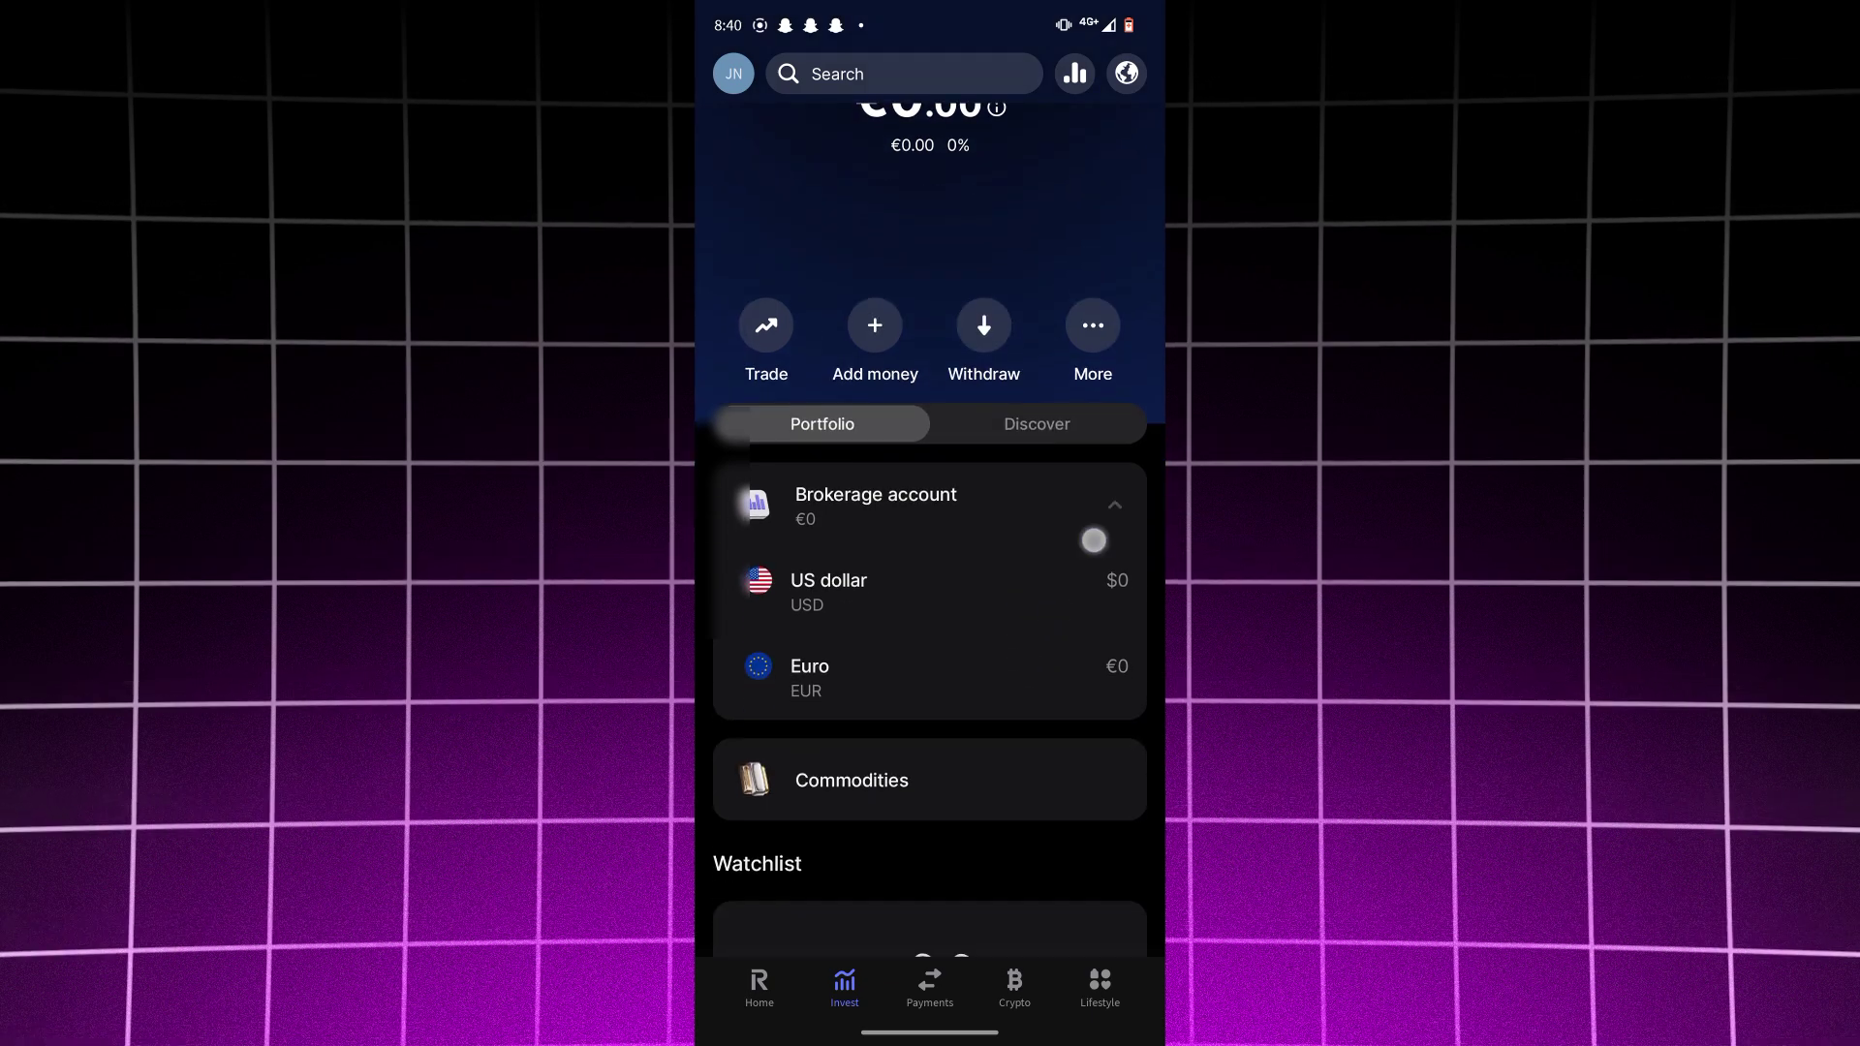
drag(967, 669, 1000, 932)
drag(1000, 726, 1001, 930)
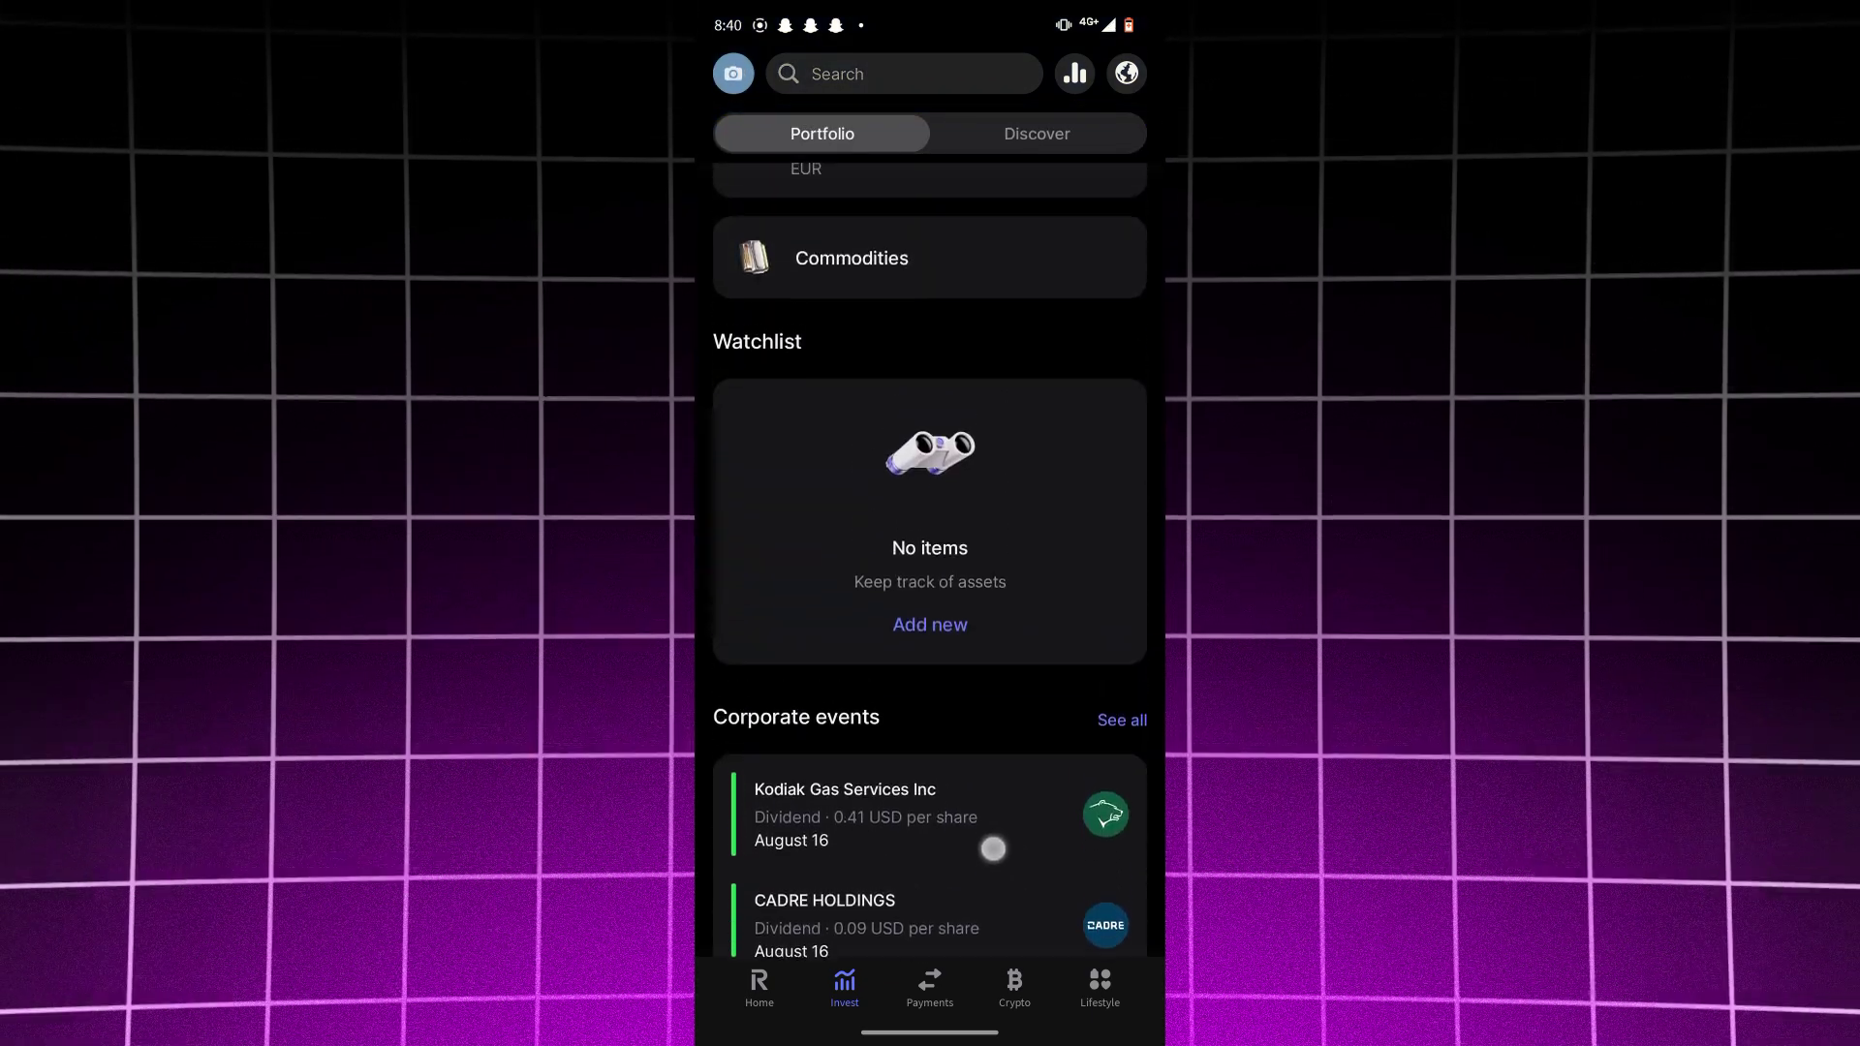
click(814, 262)
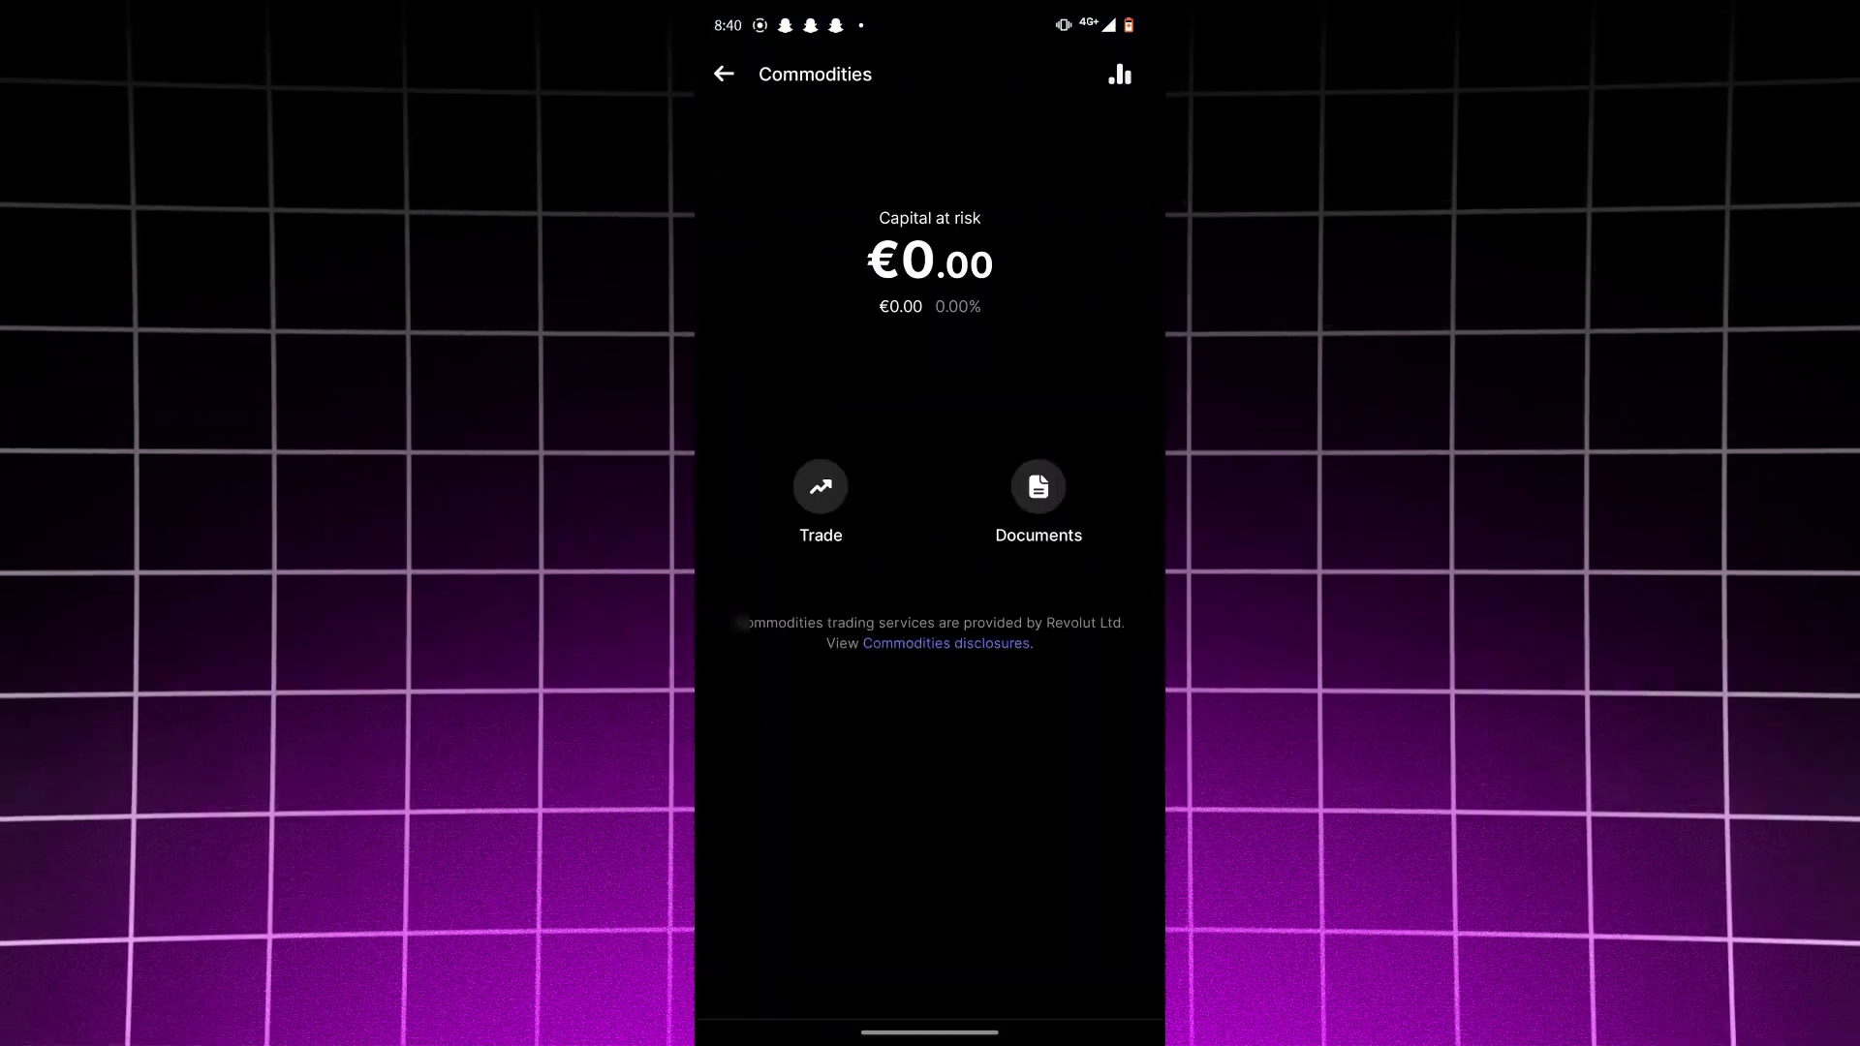